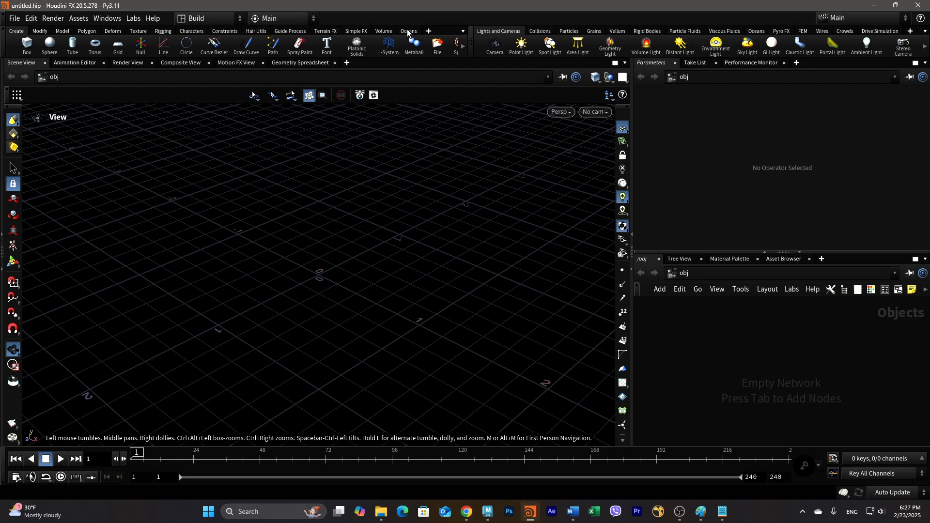
- Create a small ocean surface using the Small Ocean tool and frame the whole surface in the viewport
click(408, 31)
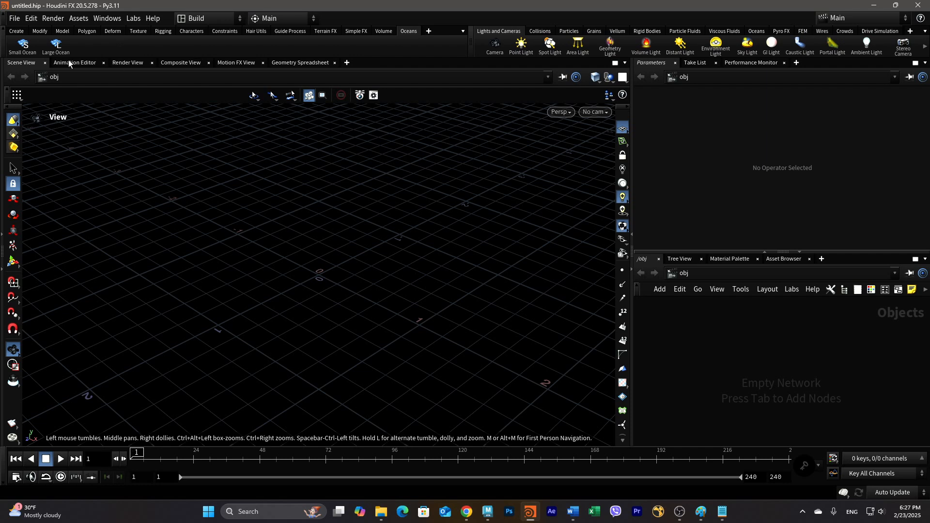
click(24, 46)
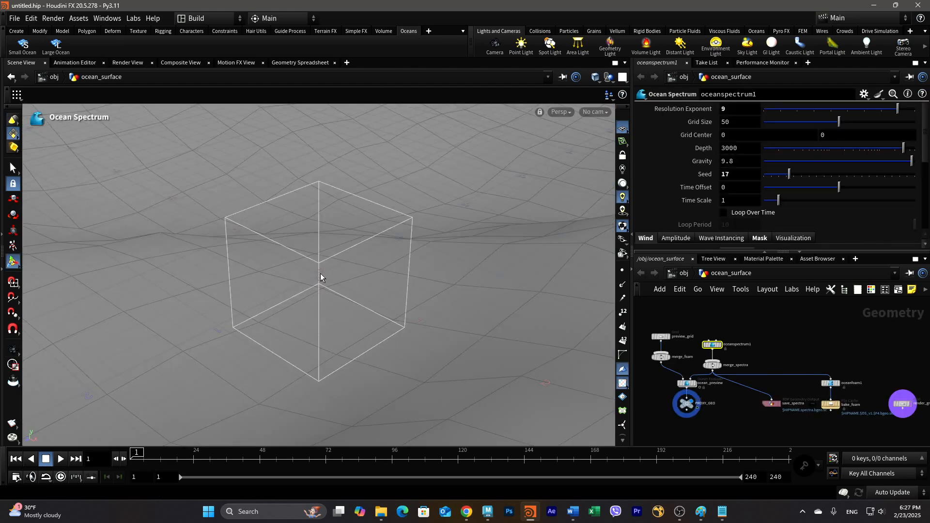
key(Escape)
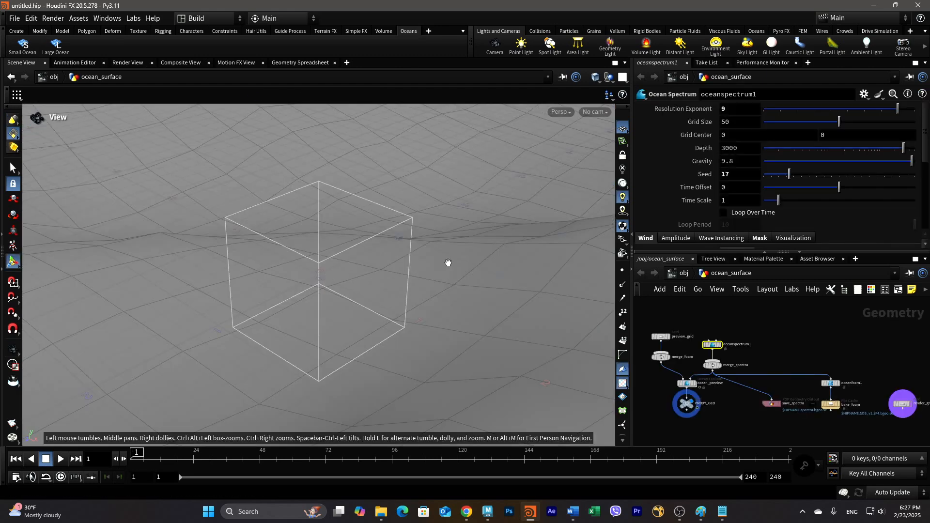
right_drag(449, 263, 203, 280)
right_drag(385, 272, 171, 260)
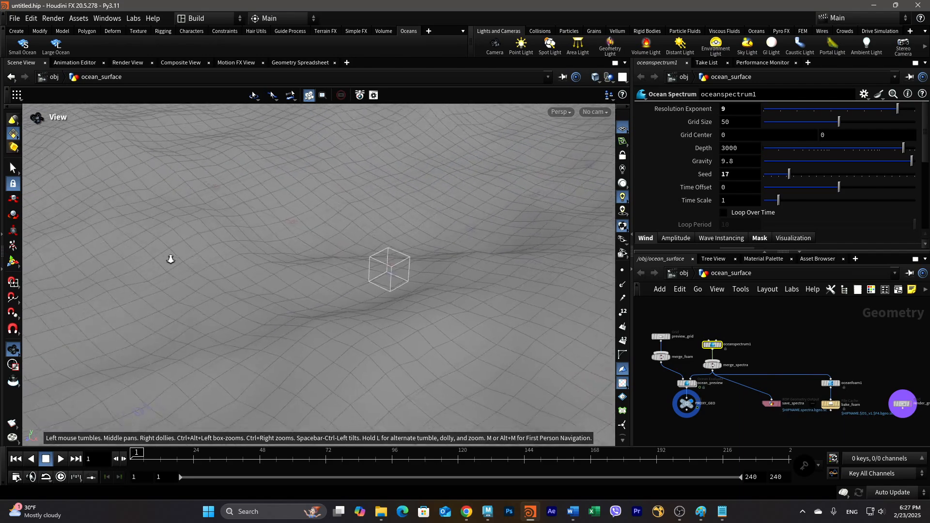
drag(171, 259, 468, 252)
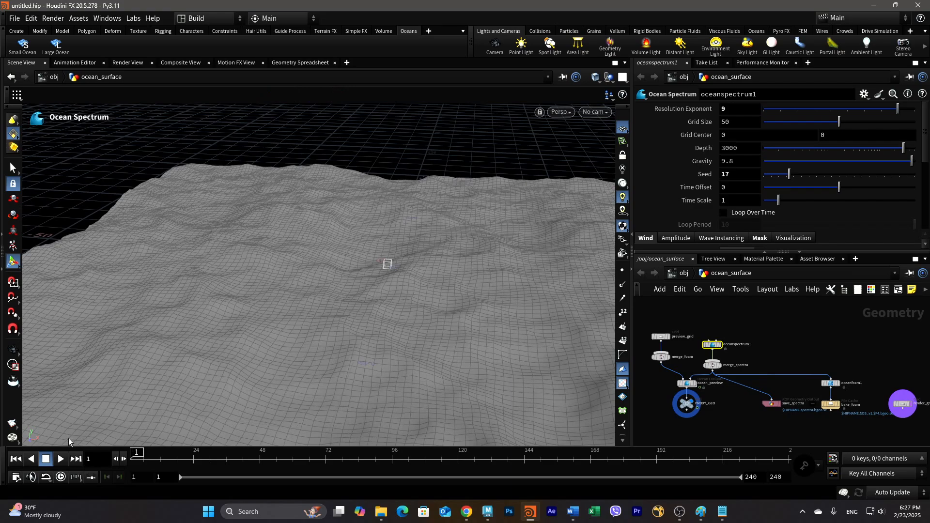
- Play back the ocean animation to watch the wave motion across the surface
click(61, 458)
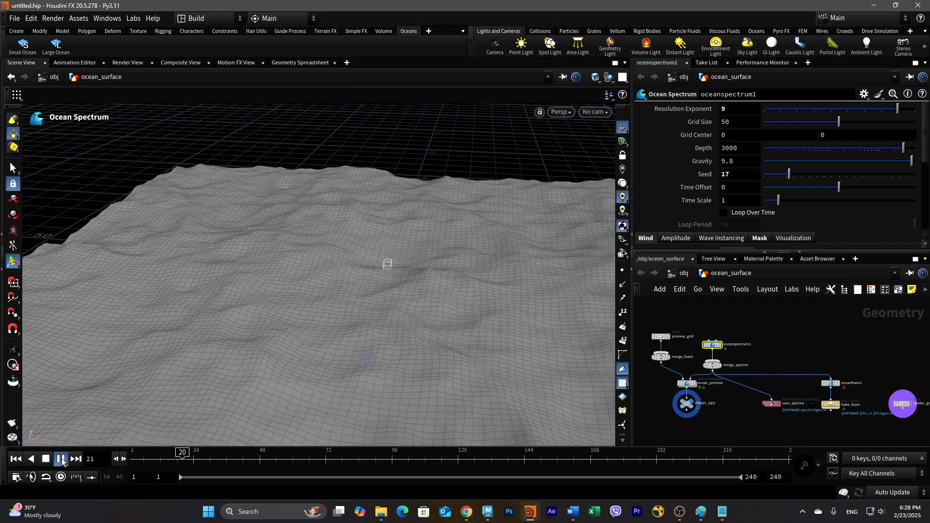
alt+drag(448, 340, 299, 326)
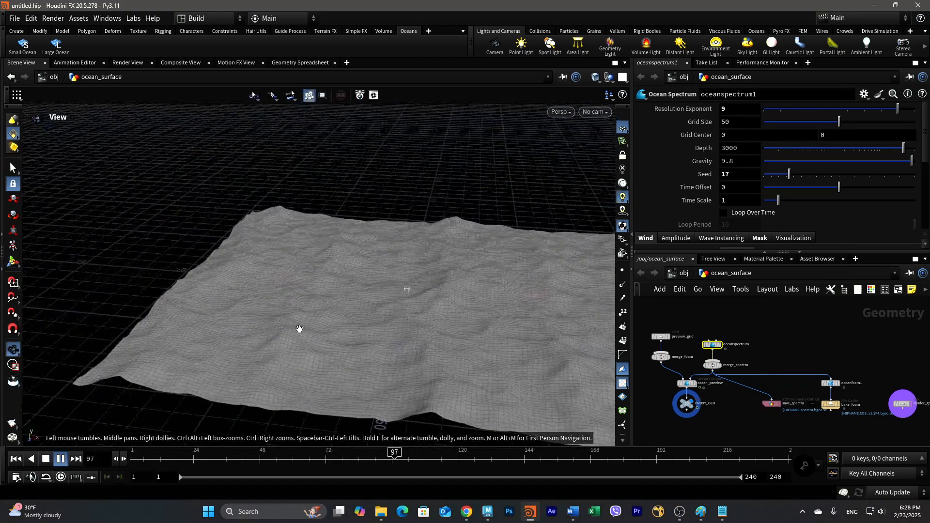
mouse_move(449, 327)
alt+mouse_down()
mouse_move(390, 311)
mouse_move(436, 328)
alt+mouse_up()
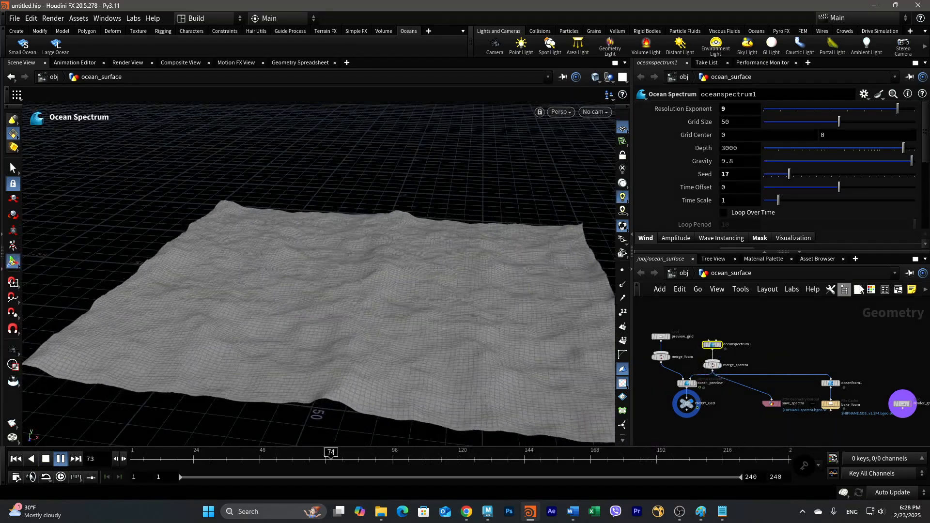
- Examine the ocean_surface node network enlarged to full size, restore the layout and stop the playback
click(915, 259)
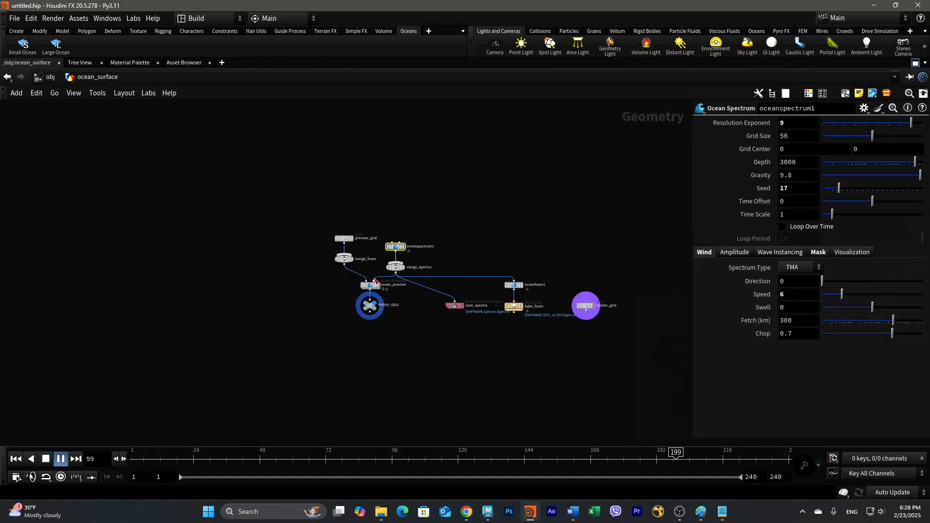
middle_drag(464, 238, 377, 175)
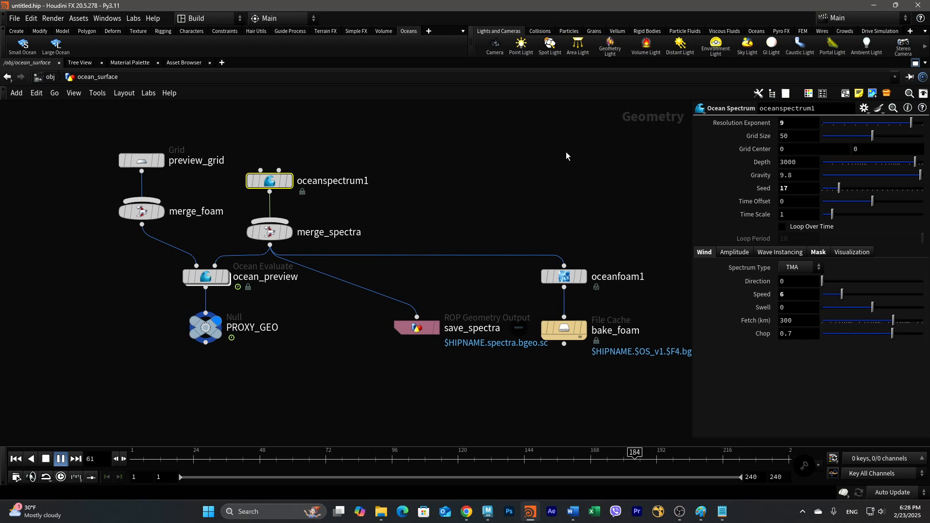
click(916, 63)
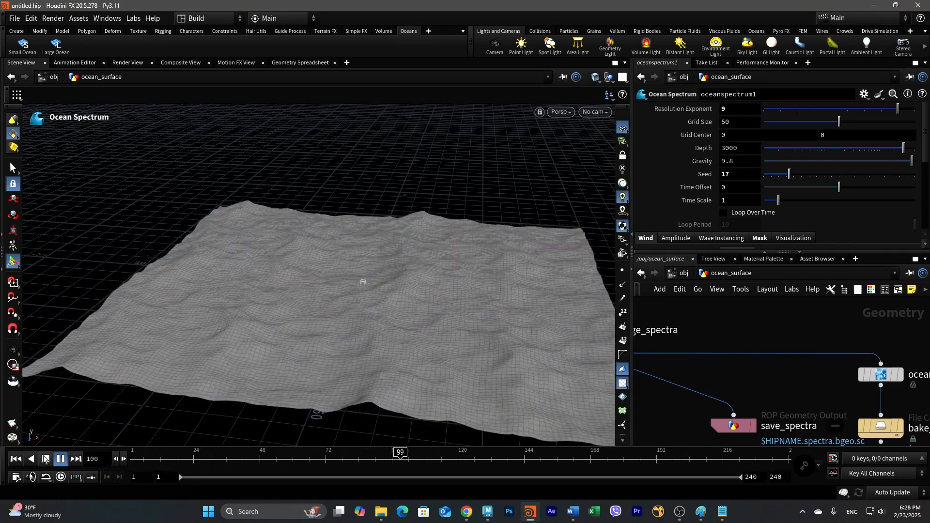
key(Escape)
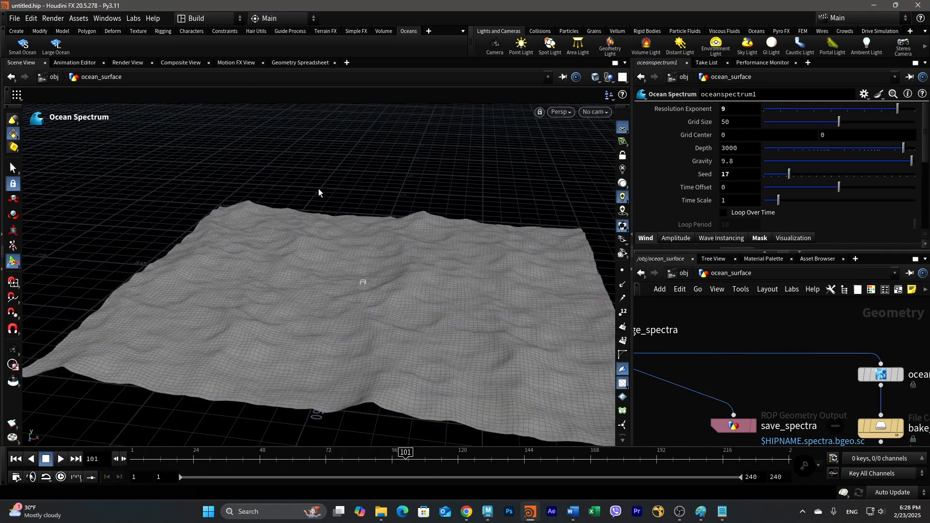
- Render a preview of the ocean's current frame and return to the scene view
click(125, 63)
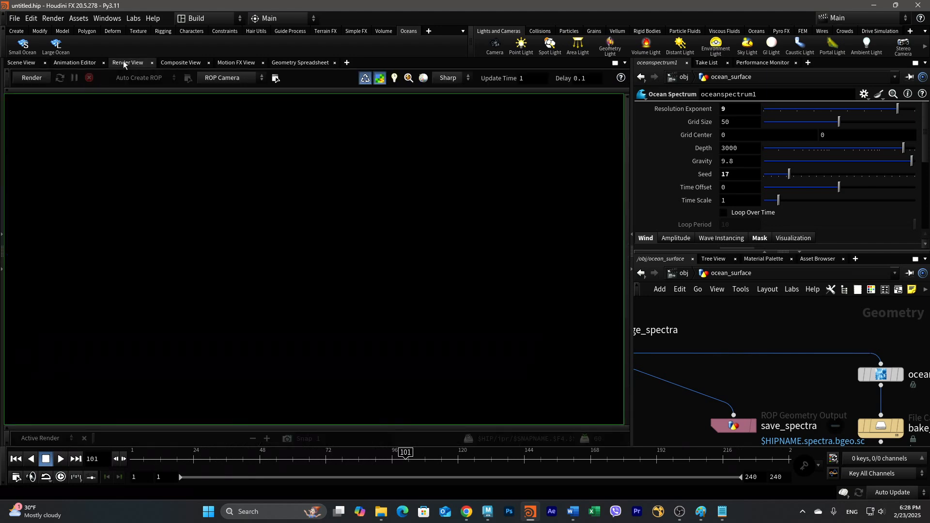
click(34, 79)
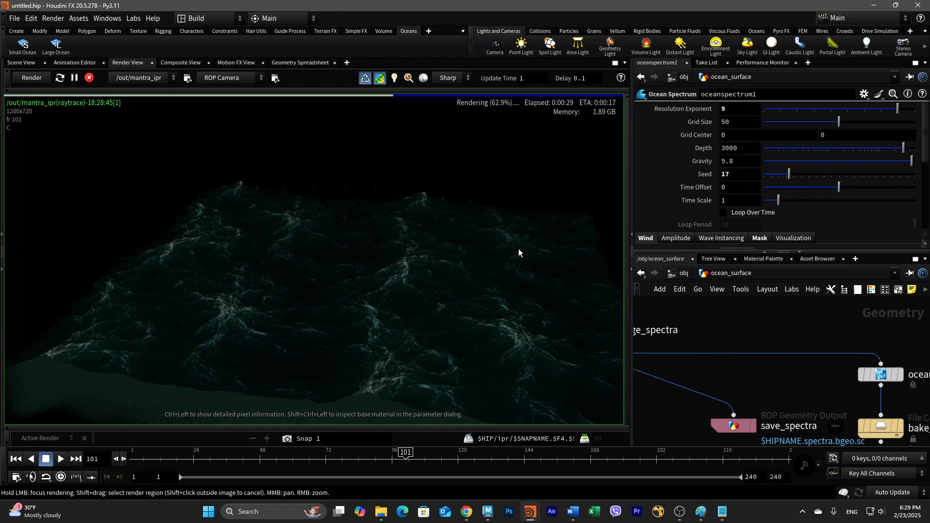
click(20, 63)
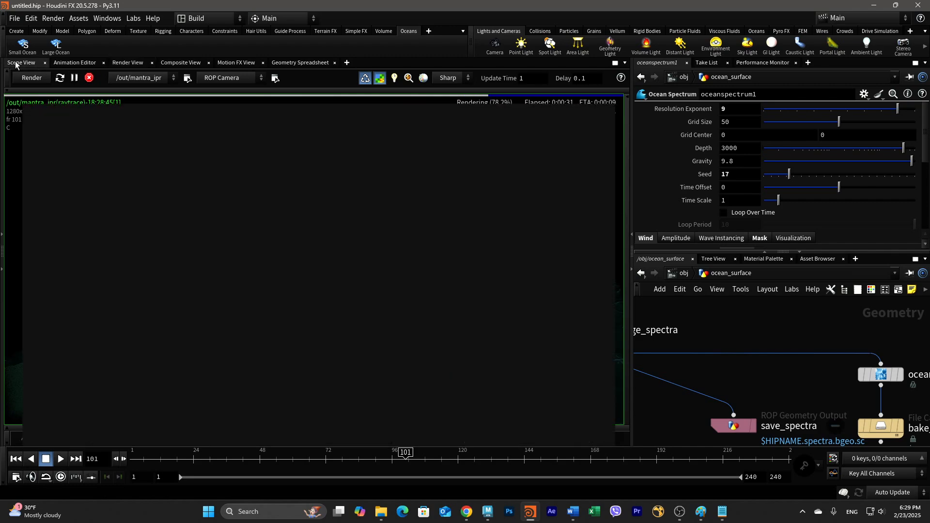
- Switch to Autodesk Maya and load the Boss.mll plug-in
click(875, 5)
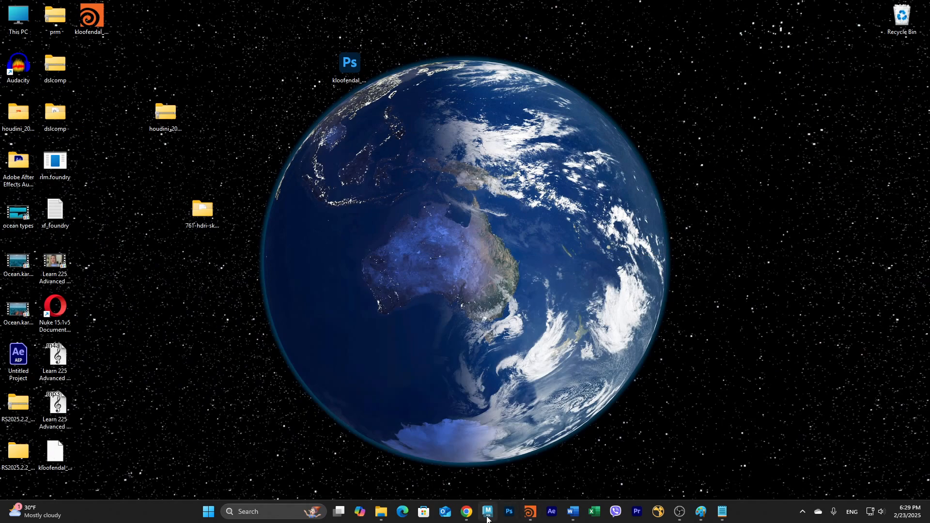
mouse_move(488, 511)
click(483, 431)
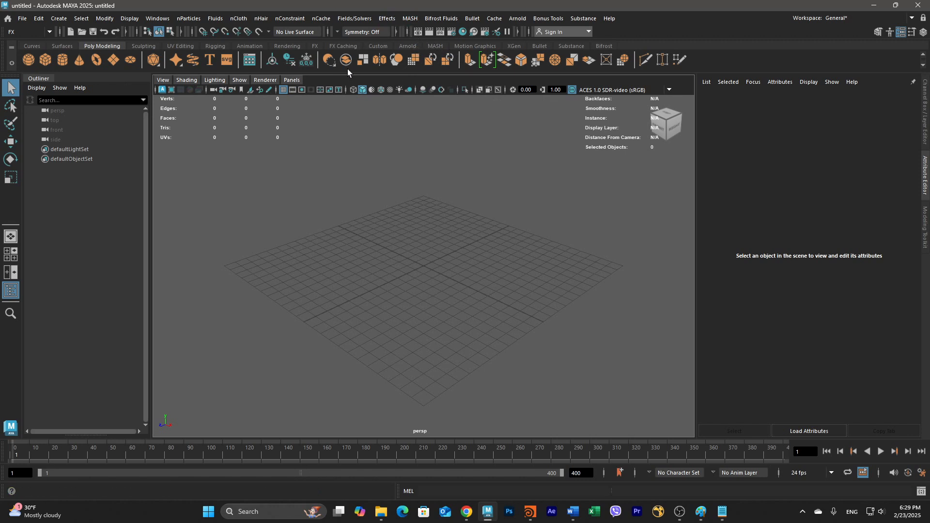
click(158, 20)
mouse_move(231, 127)
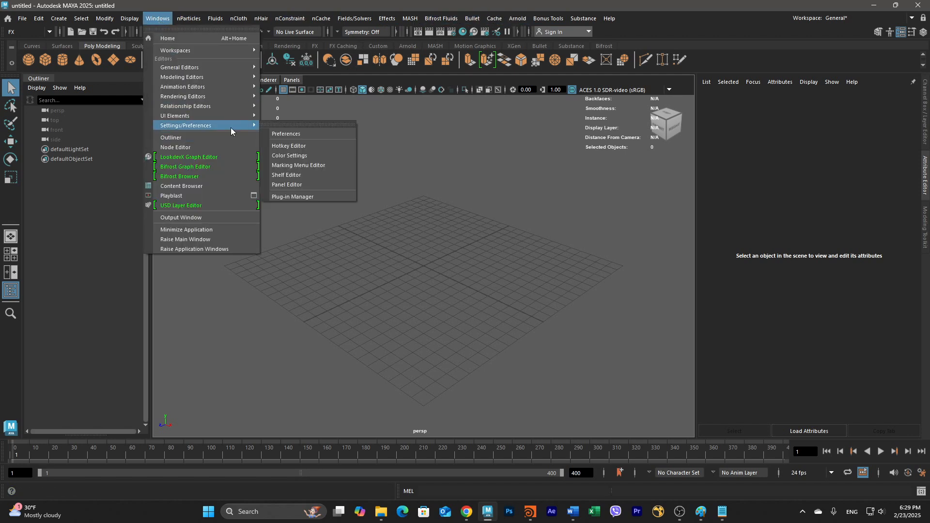
click(302, 196)
scroll(161, 185, down, 1)
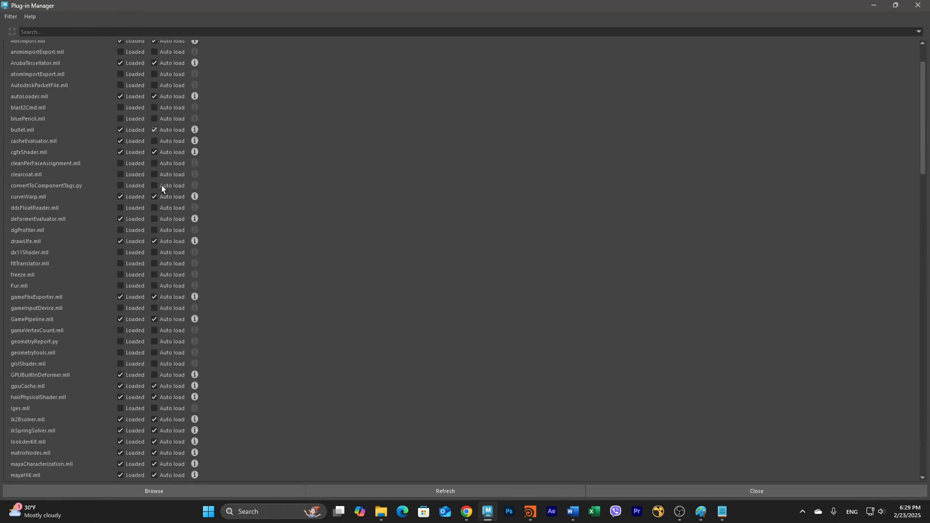
scroll(161, 186, down, 20)
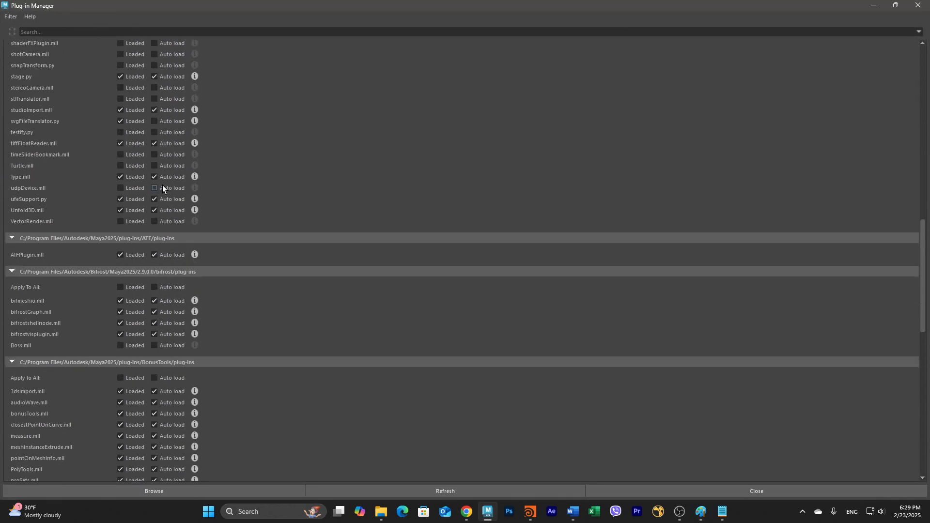
click(120, 345)
click(919, 5)
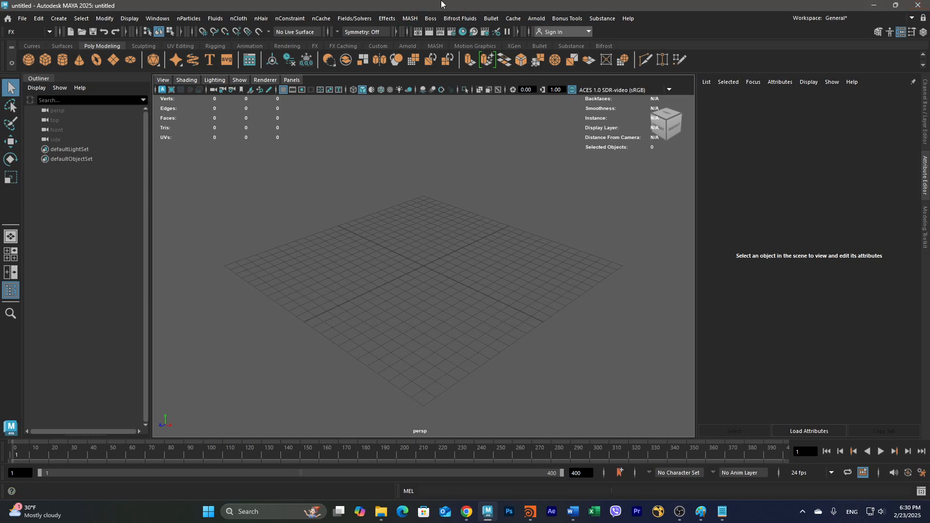
- Create a polygon plane at the origin and scale it uniformly to about 31.6
click(113, 61)
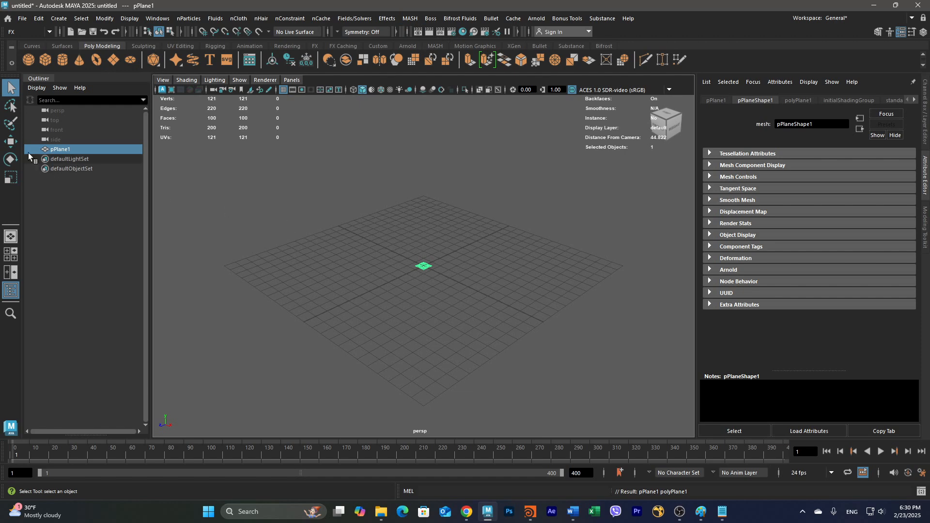
click(13, 181)
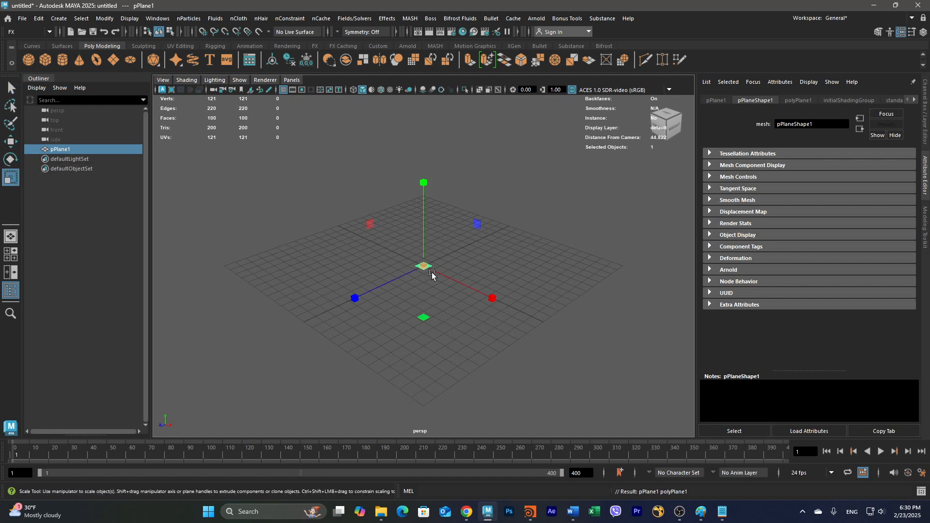
drag(424, 266, 679, 273)
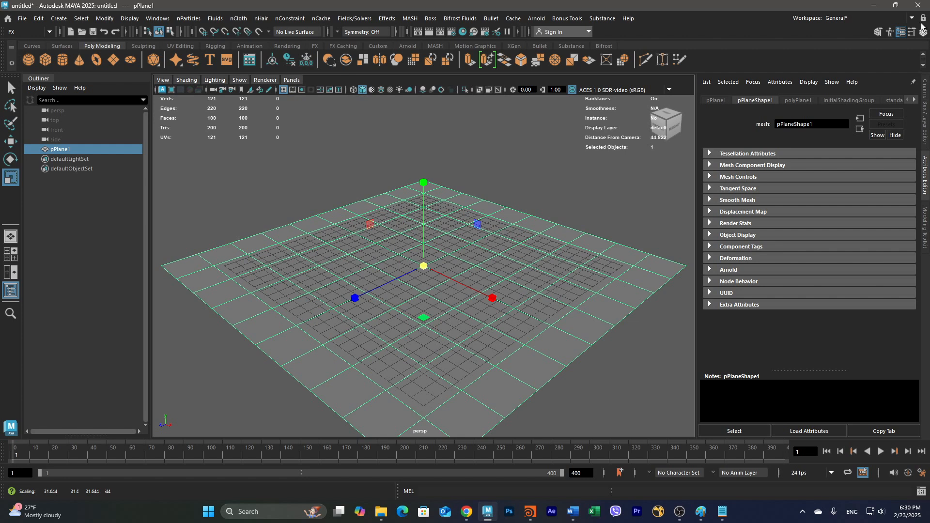
- Set the plane's Subdivisions Width and Subdivisions Height to 300 each
click(924, 32)
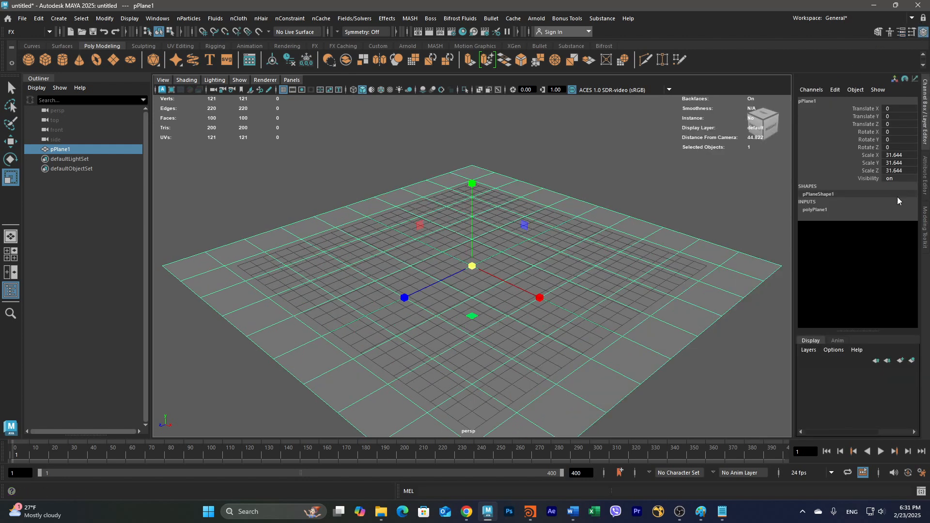
click(814, 210)
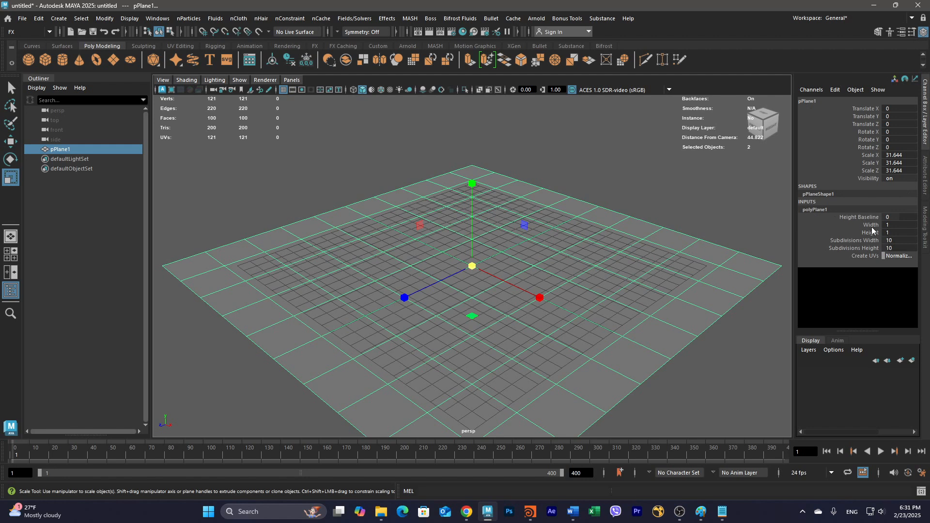
click(895, 239)
double_click(896, 239)
text(300)
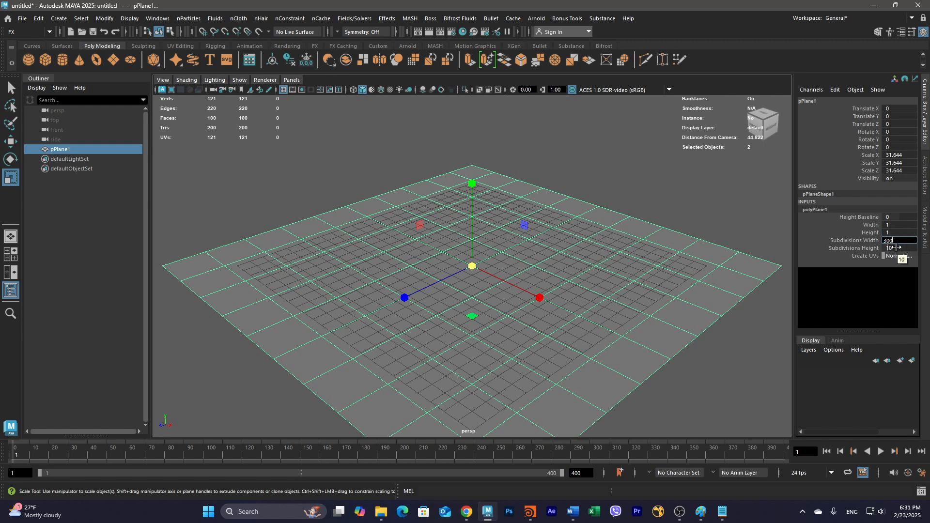
key(Tab)
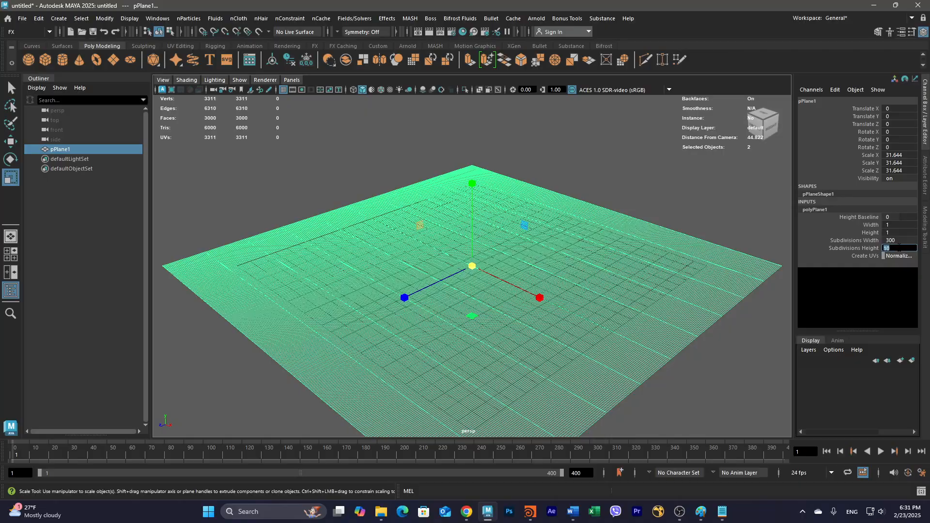
text(300)
key(Return)
alt+drag(559, 320, 591, 305)
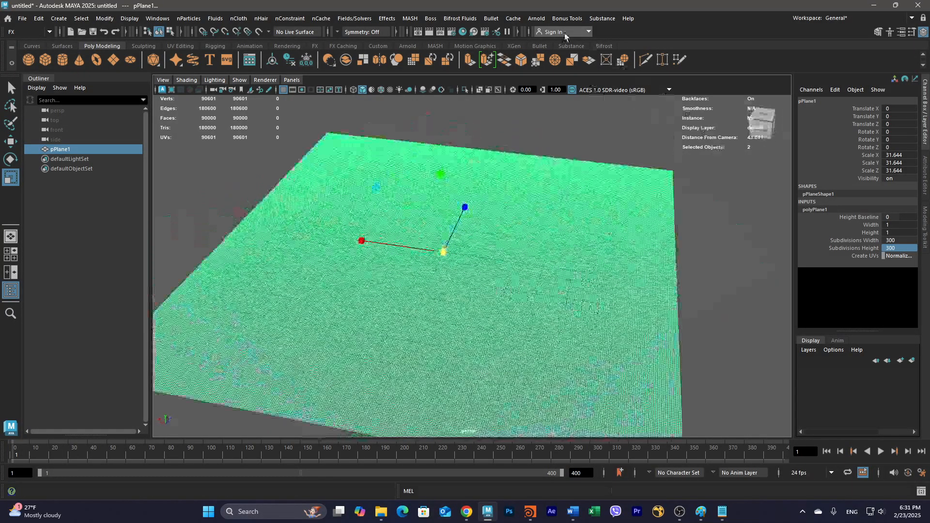
- Add spectral waves to the plane with the Boss Ripple / Wave Generator and step the timeline forward one frame
click(451, 18)
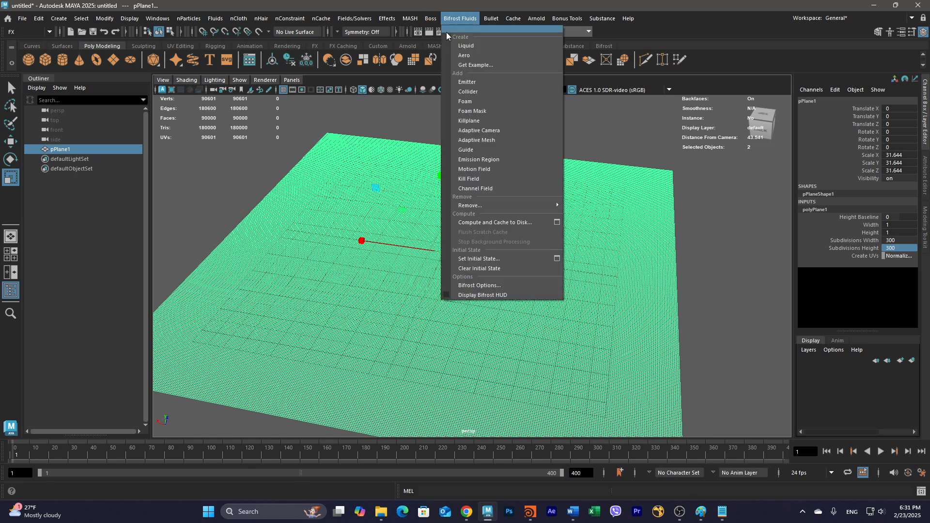
mouse_move(430, 18)
click(445, 38)
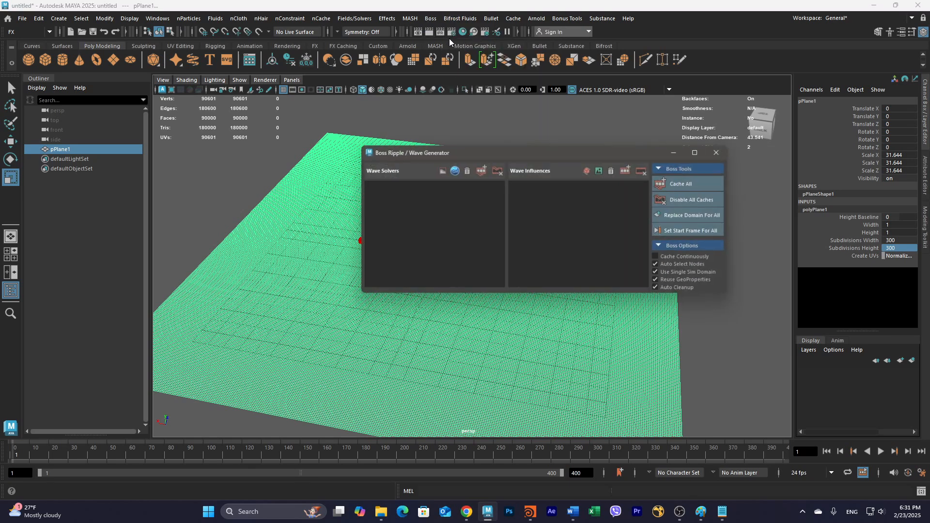
drag(507, 150, 586, 133)
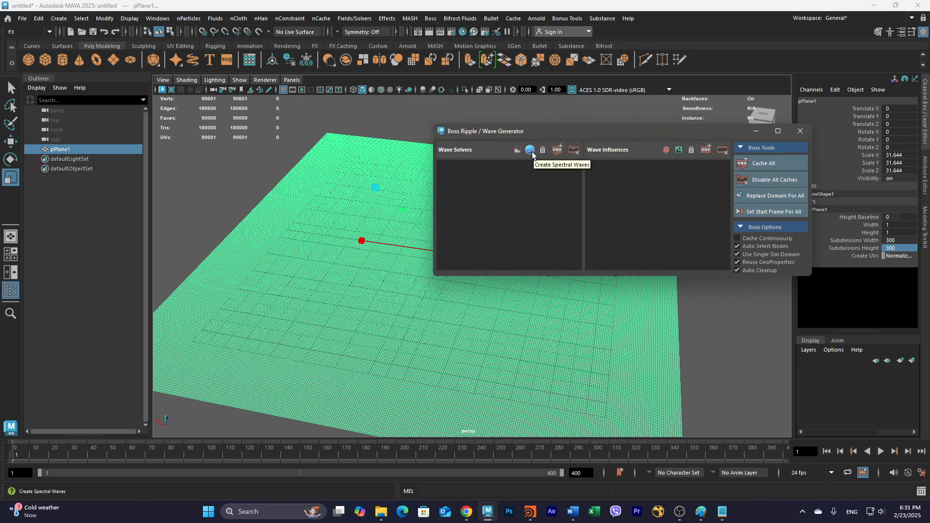
click(532, 151)
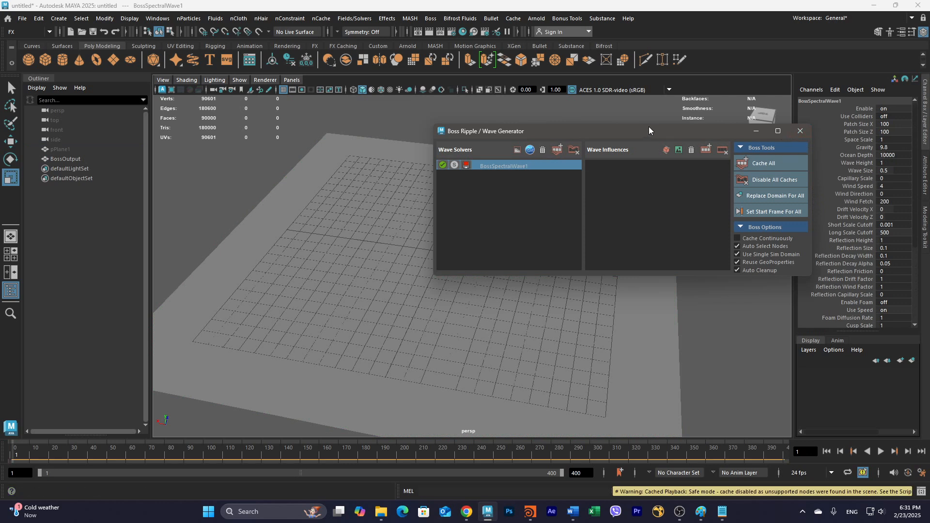
drag(649, 126, 676, 10)
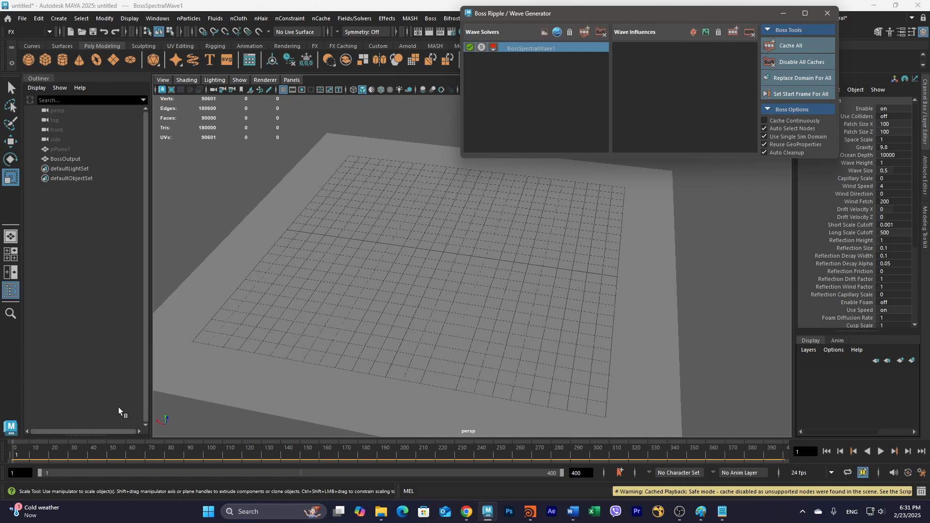
click(909, 452)
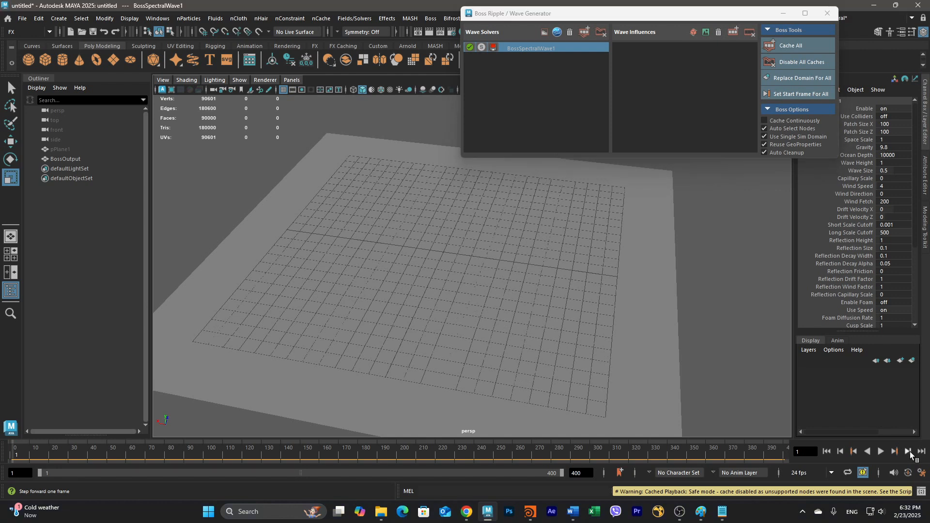
- Play the wave simulation to about frame 86 and close the Boss Ripple / Wave Generator window
alt+drag(562, 353, 507, 331)
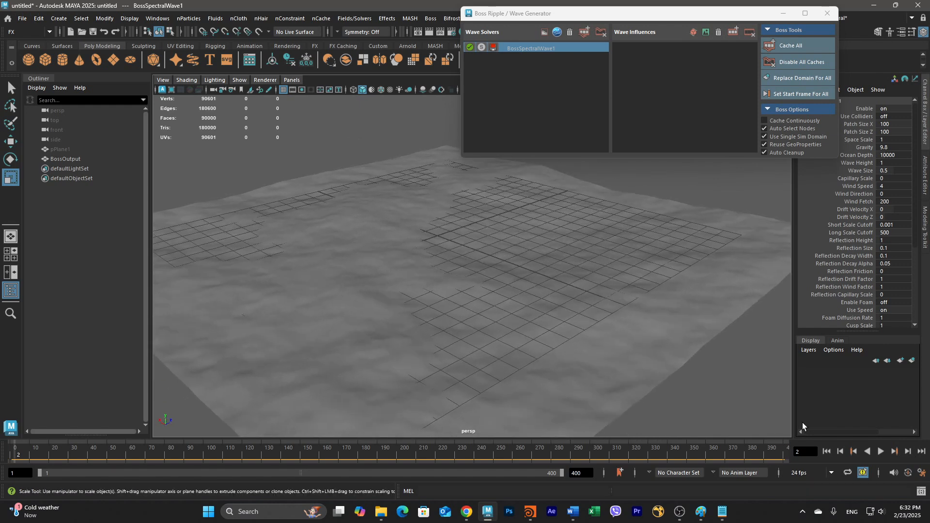
click(881, 451)
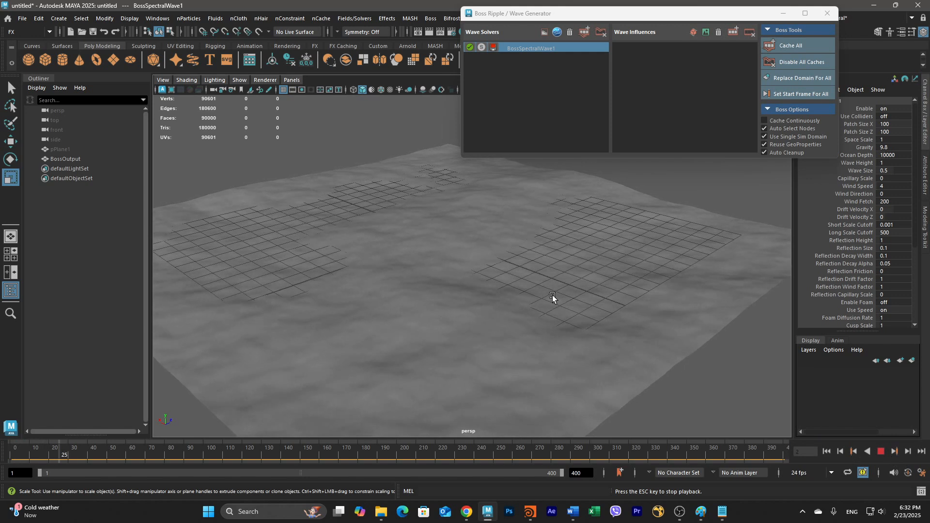
alt+drag(524, 294, 487, 293)
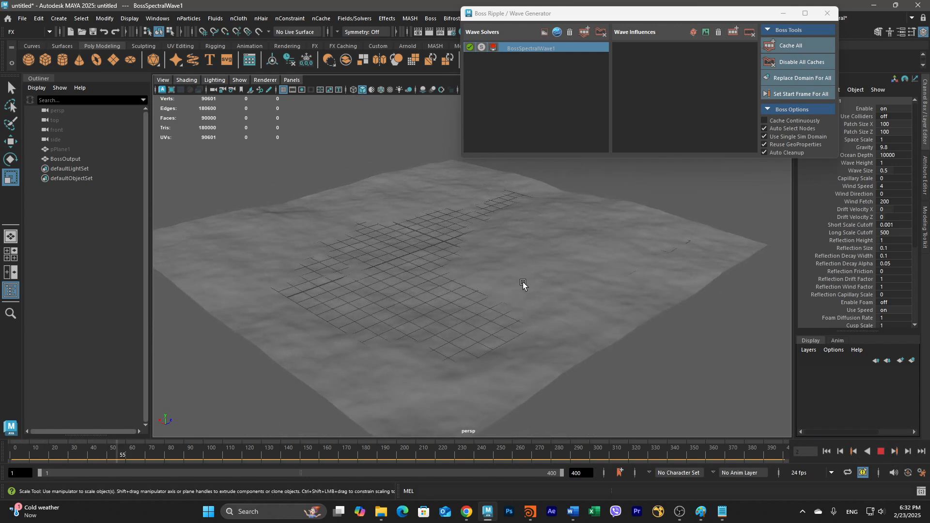
click(829, 14)
click(882, 451)
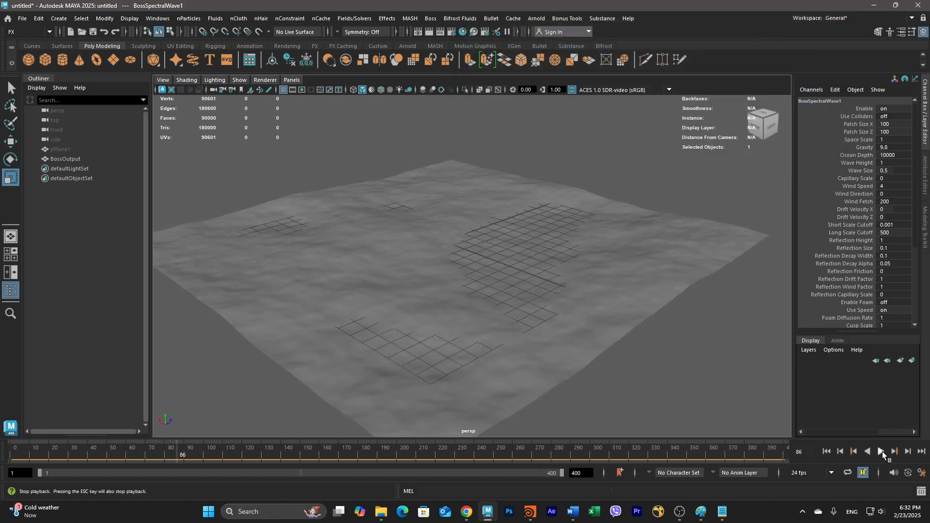
- Assign a new Maya Ocean Shader material to the BossOutput mesh and deselect it
click(455, 247)
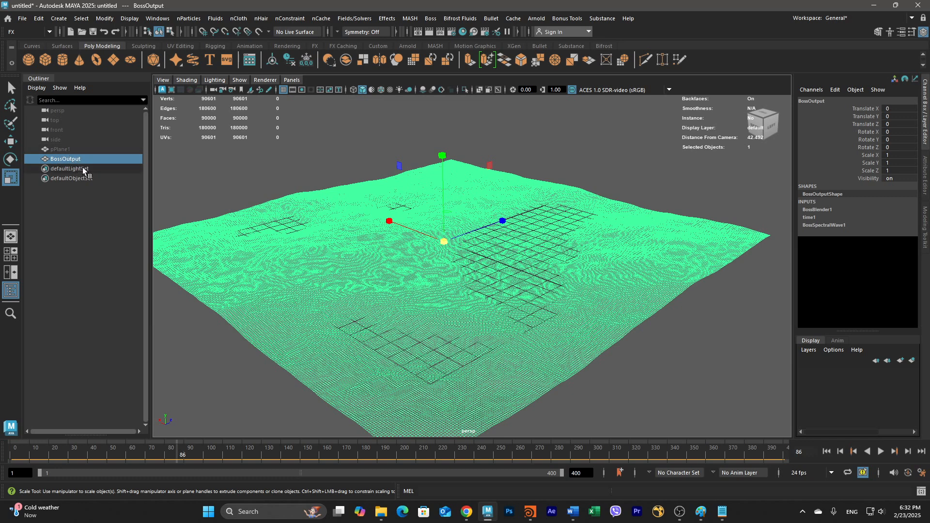
right_click(485, 258)
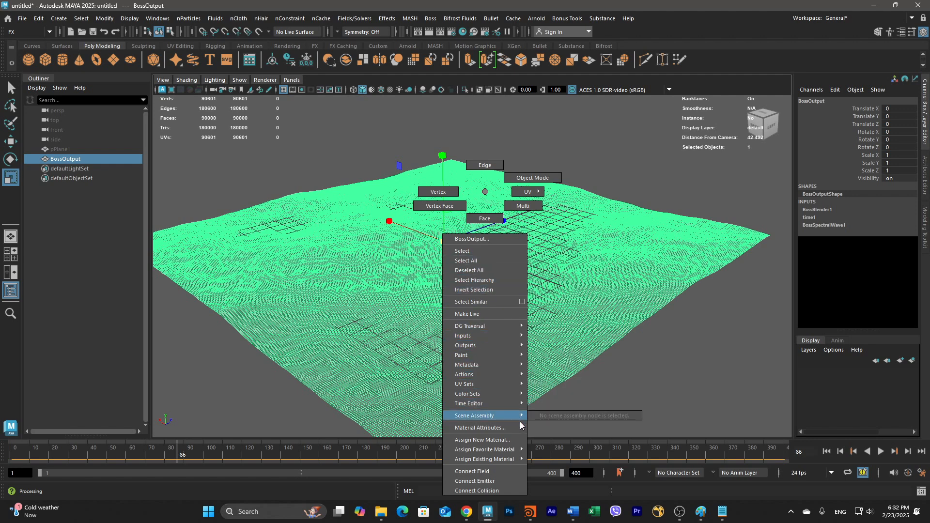
click(505, 442)
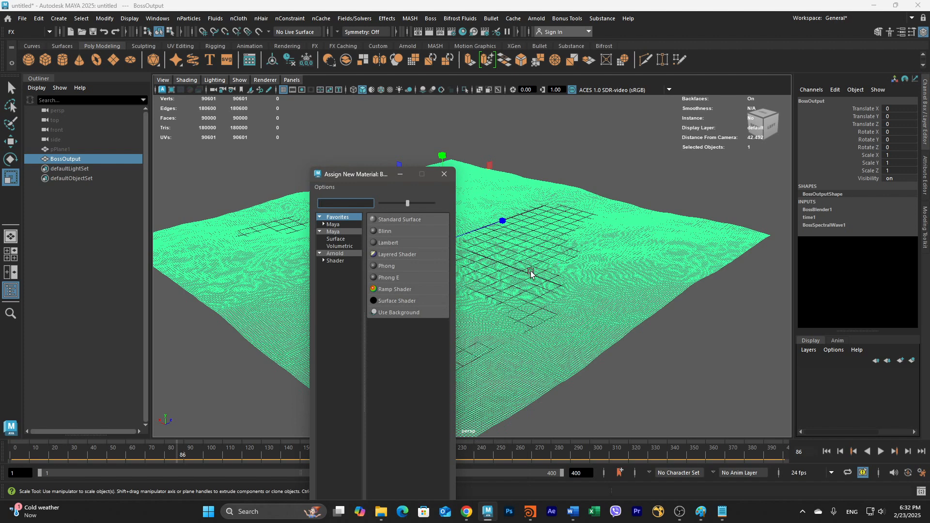
click(323, 224)
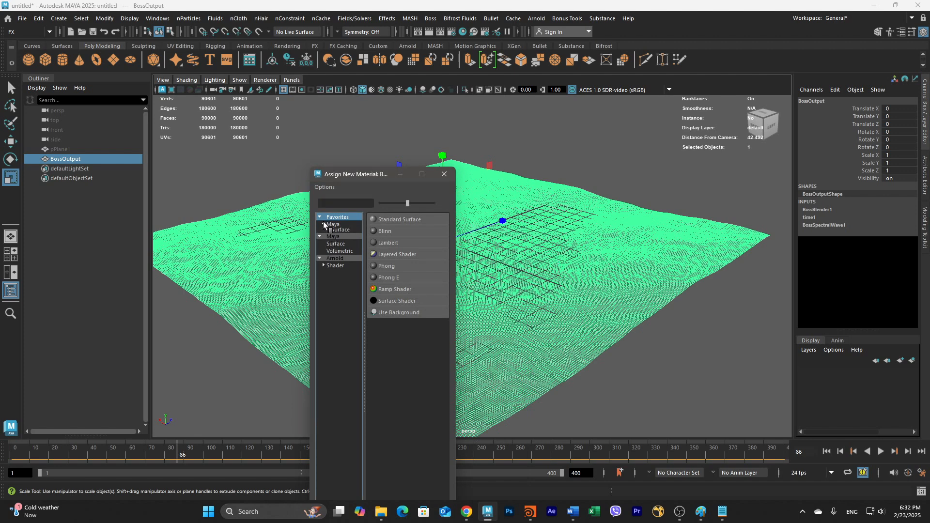
click(336, 247)
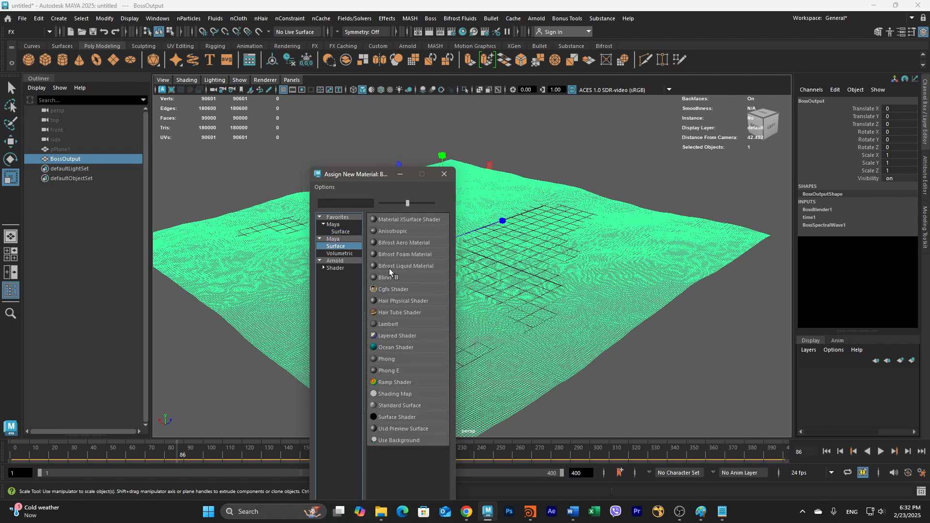
click(392, 347)
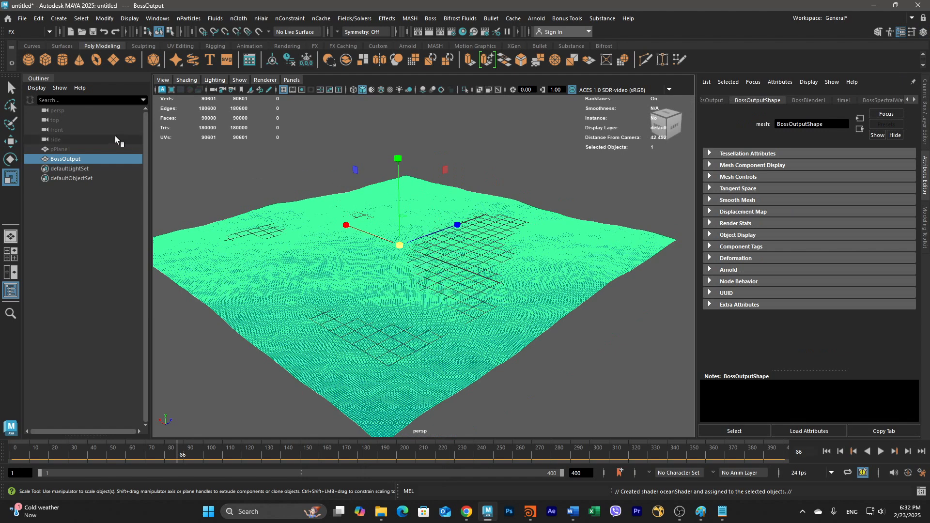
key(q)
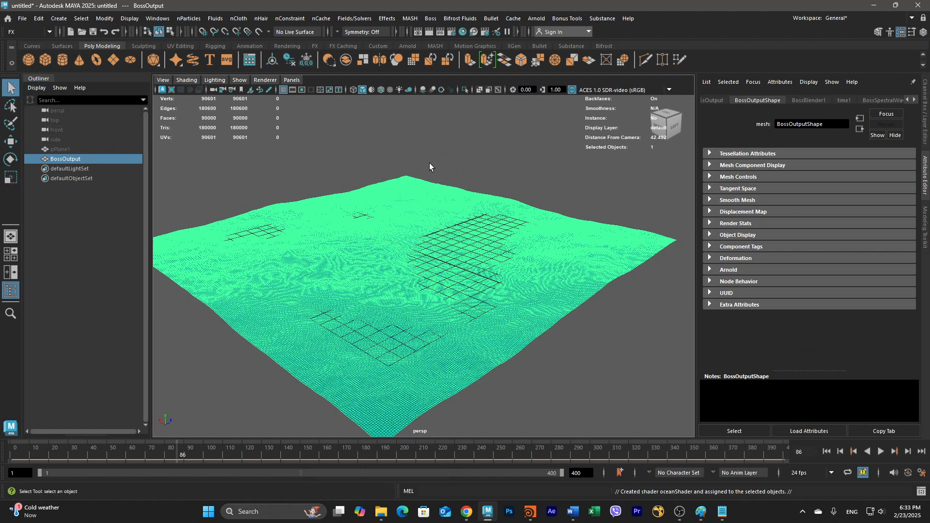
click(396, 135)
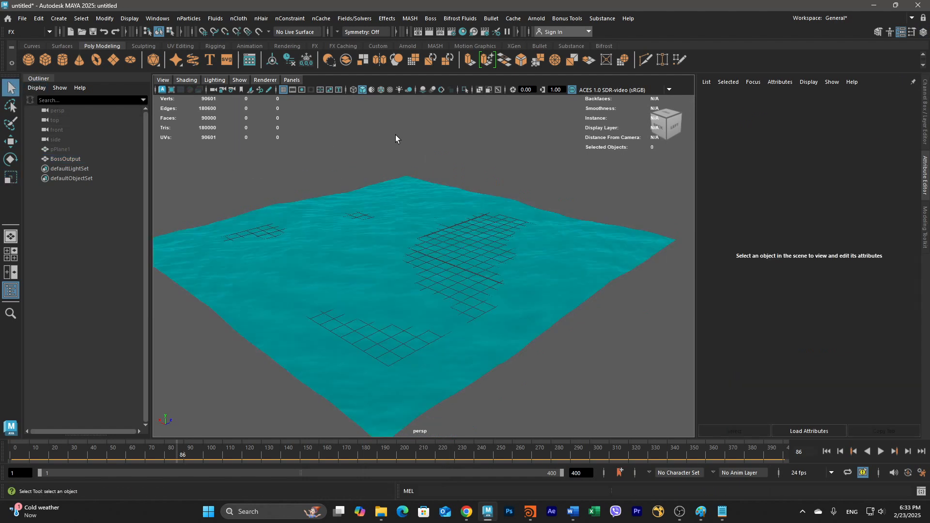
- Try to render the current frame with Arnold and close the Arnold RenderView
click(419, 31)
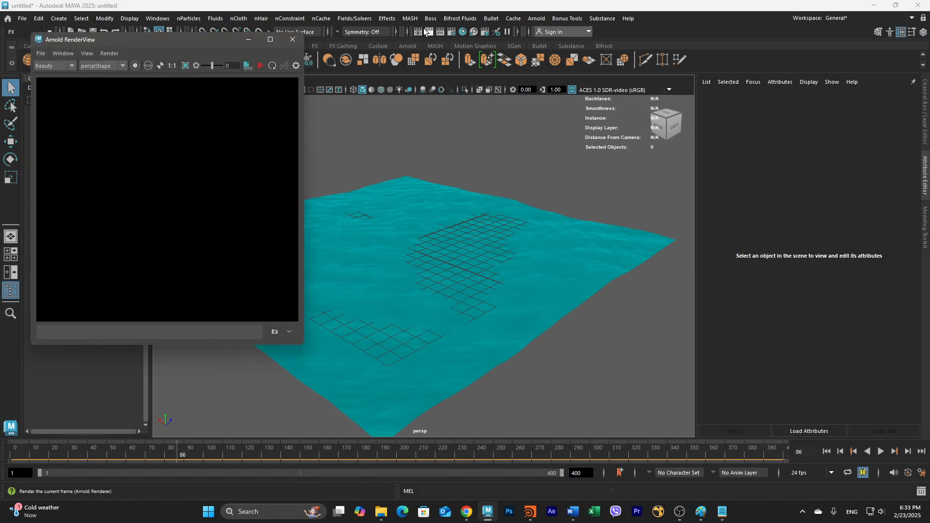
drag(299, 115, 523, 150)
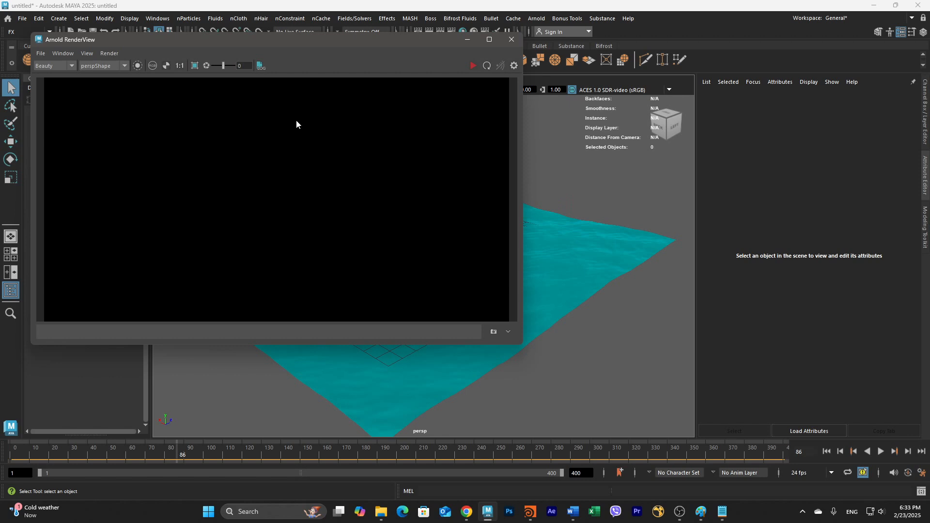
click(513, 41)
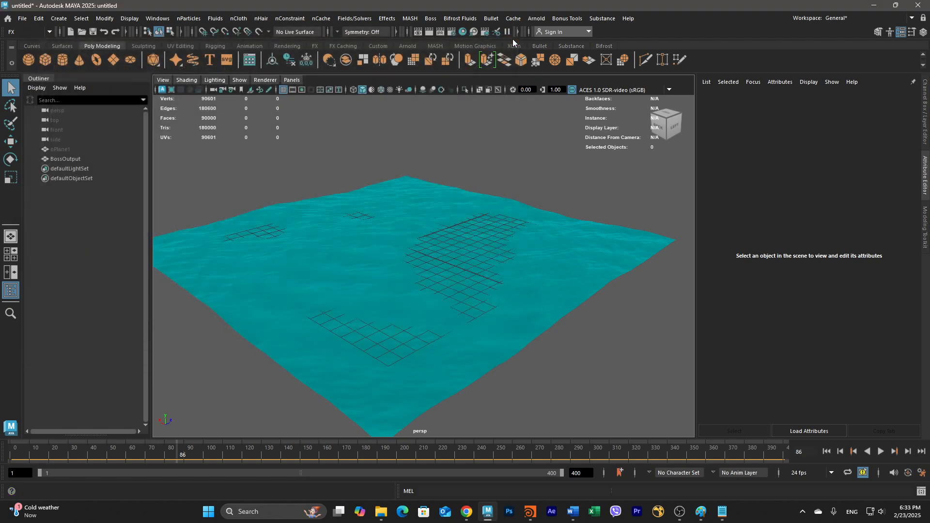
- Set the scene's renderer to Maya Software in the Render Settings
click(453, 32)
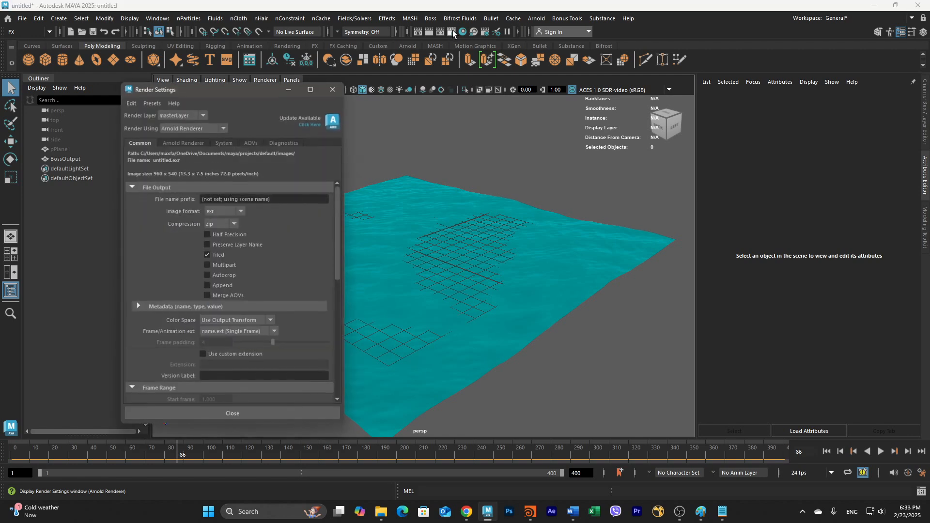
click(196, 129)
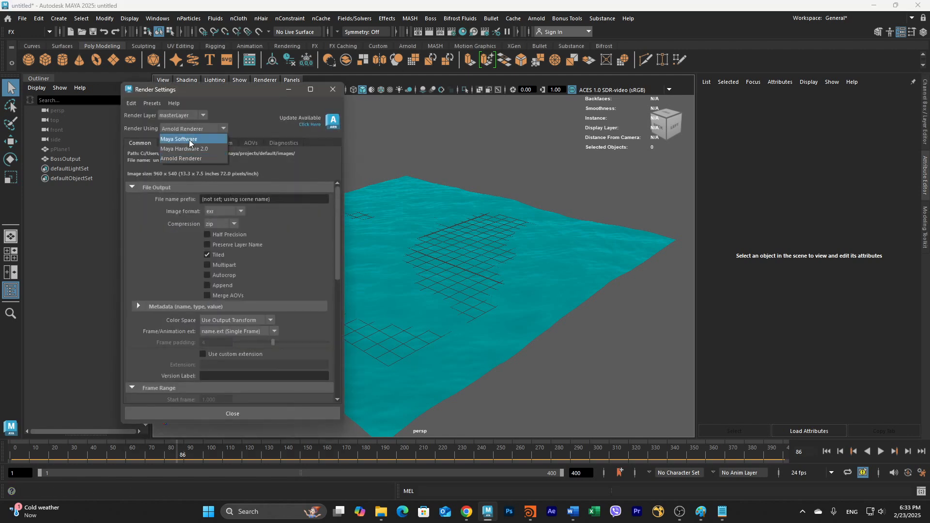
click(189, 139)
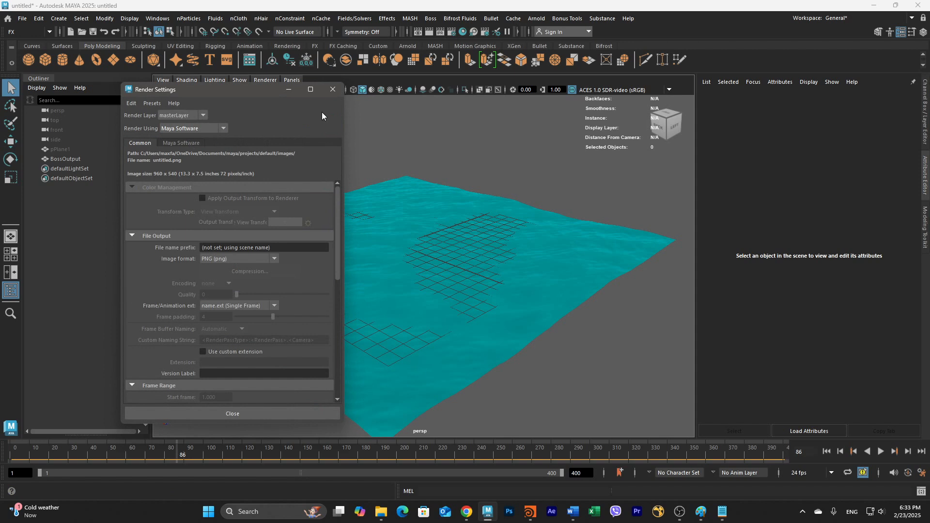
click(333, 89)
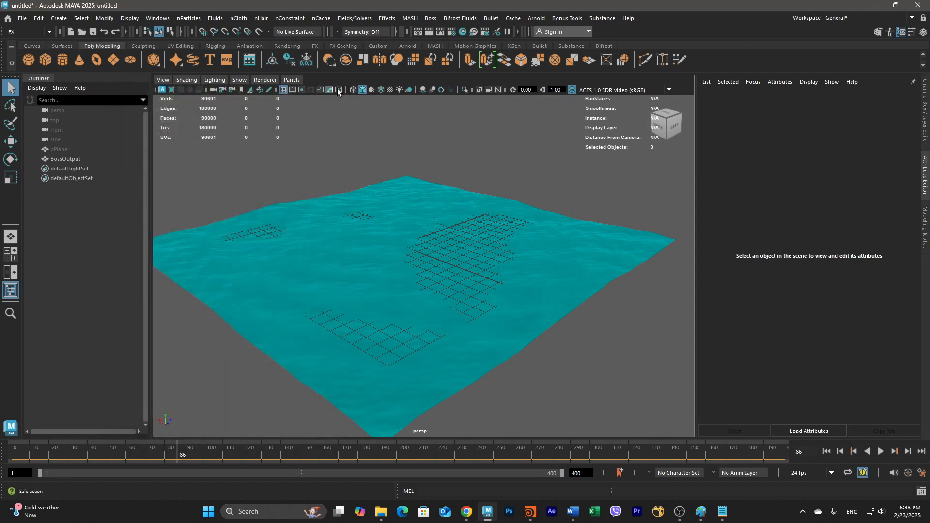
click(452, 32)
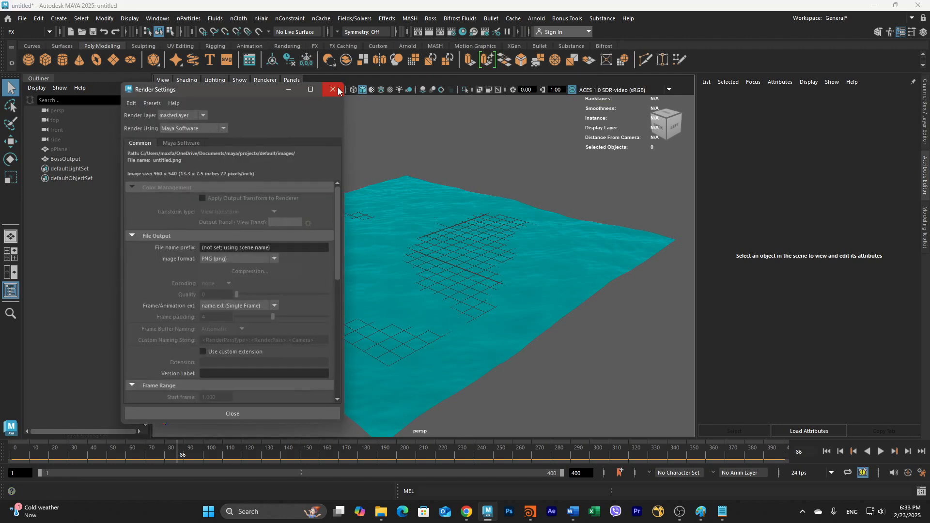
click(333, 90)
- Render the current frame with Maya Software and play the shaded ocean animation to about frame 133
click(429, 33)
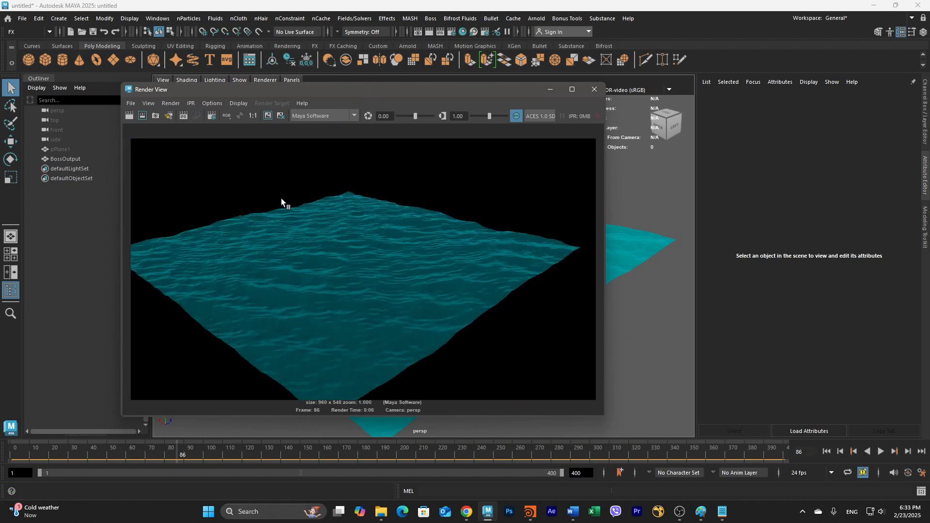
click(595, 89)
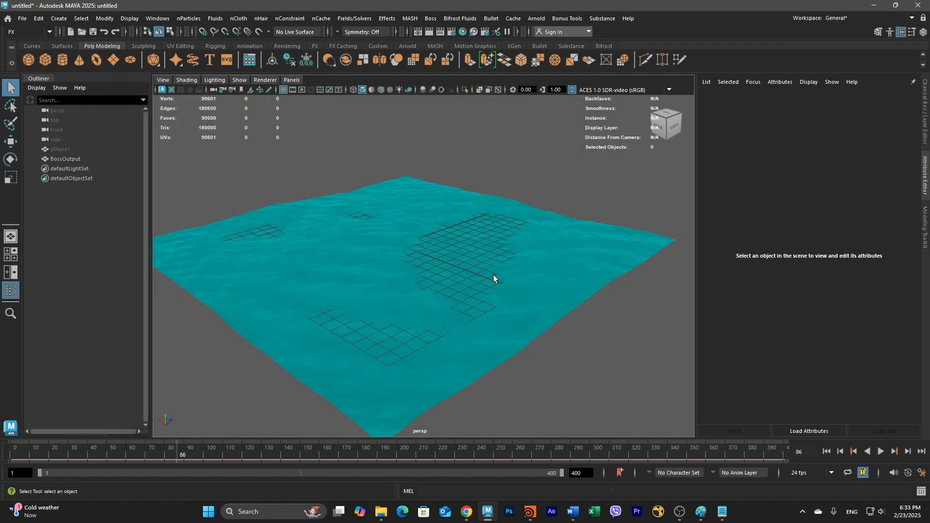
click(879, 450)
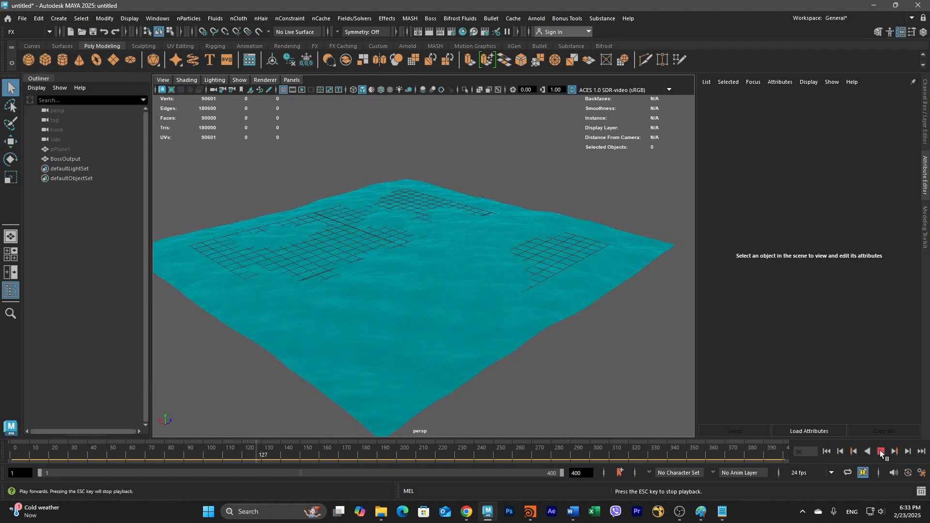
click(880, 450)
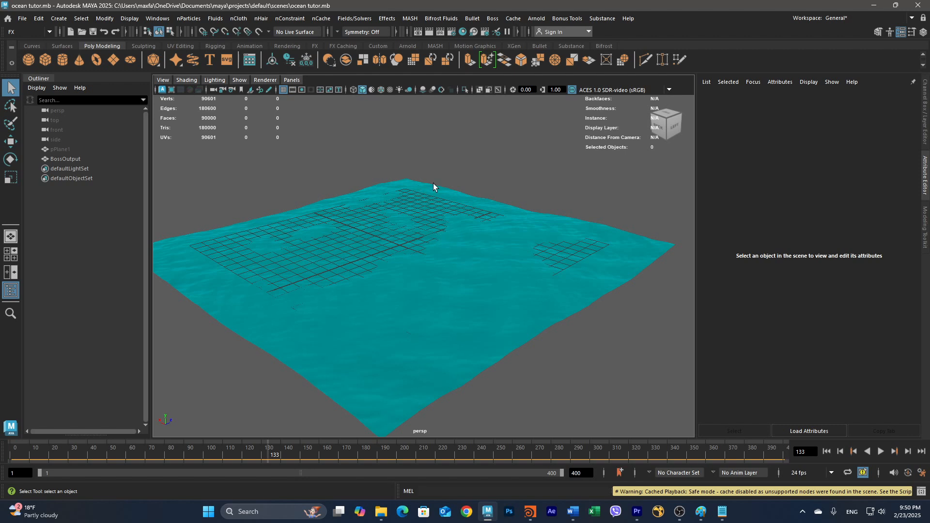
- Create a new camera in the ocean scene
click(60, 19)
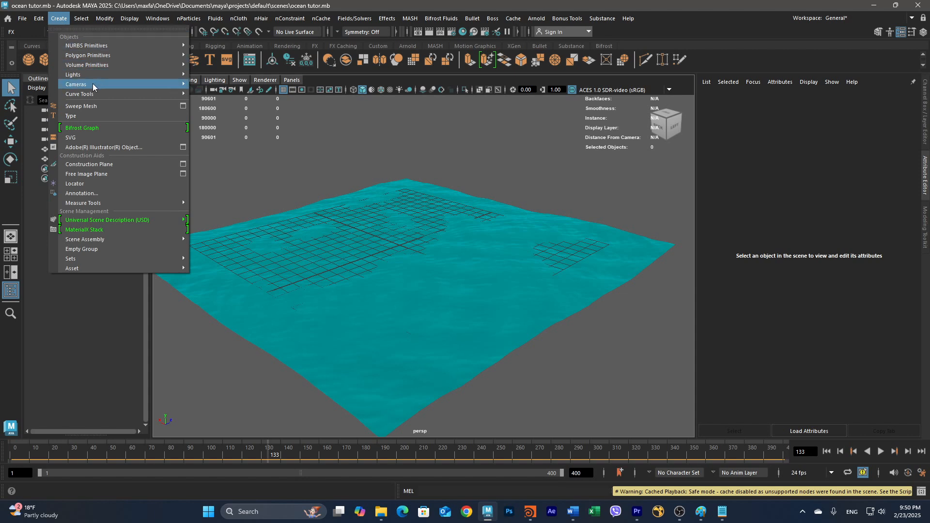
mouse_move(93, 93)
mouse_move(172, 84)
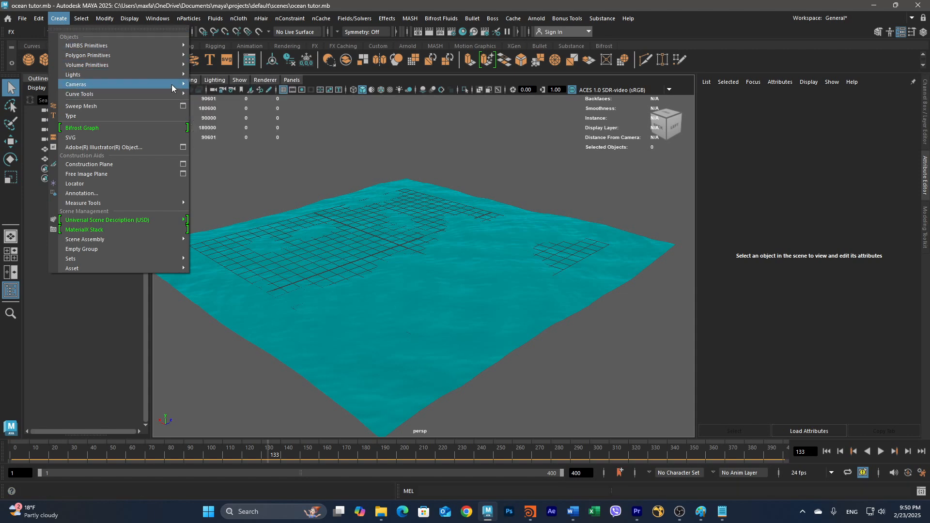
click(210, 85)
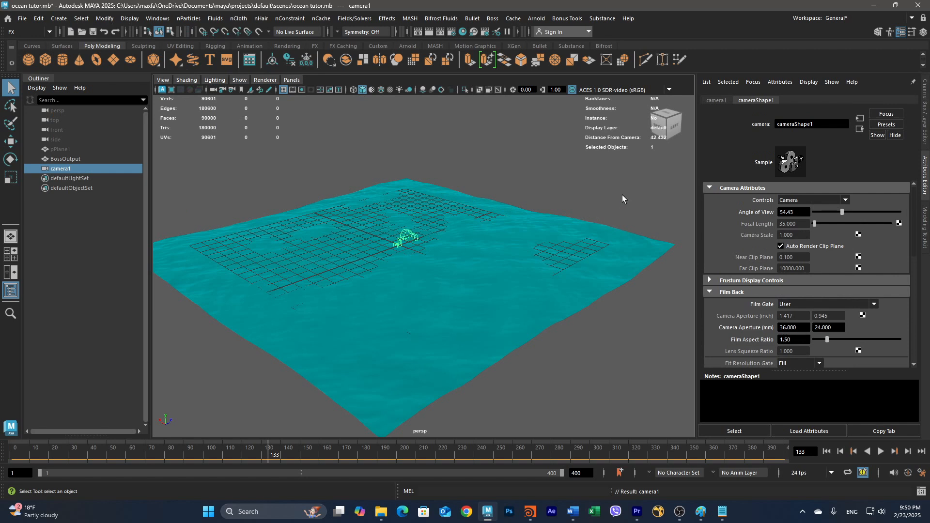
- Look through camera1 in the viewport and play the ocean animation to about frame 172
click(296, 82)
mouse_move(384, 100)
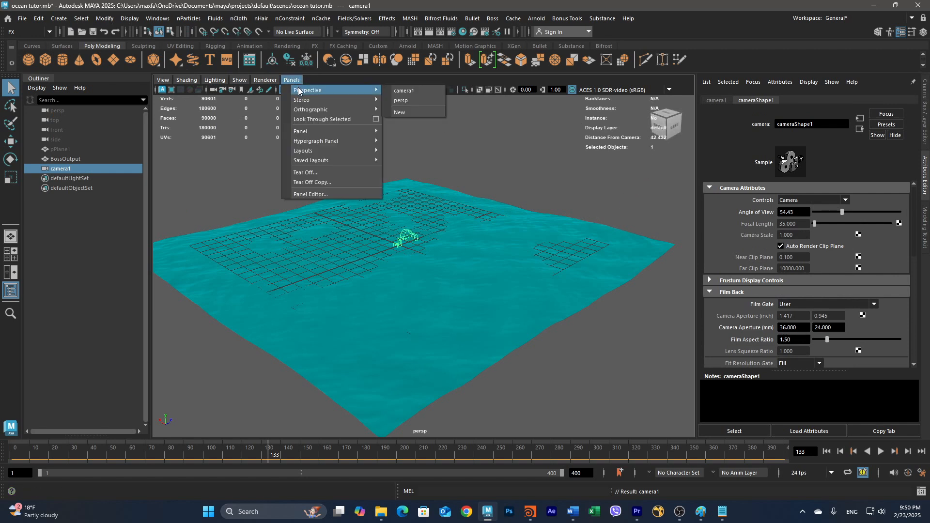
click(402, 90)
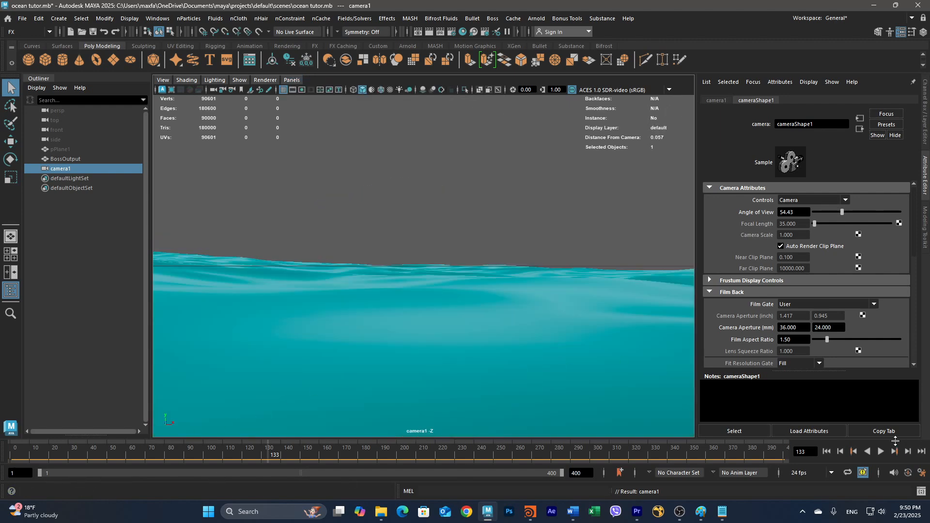
click(882, 451)
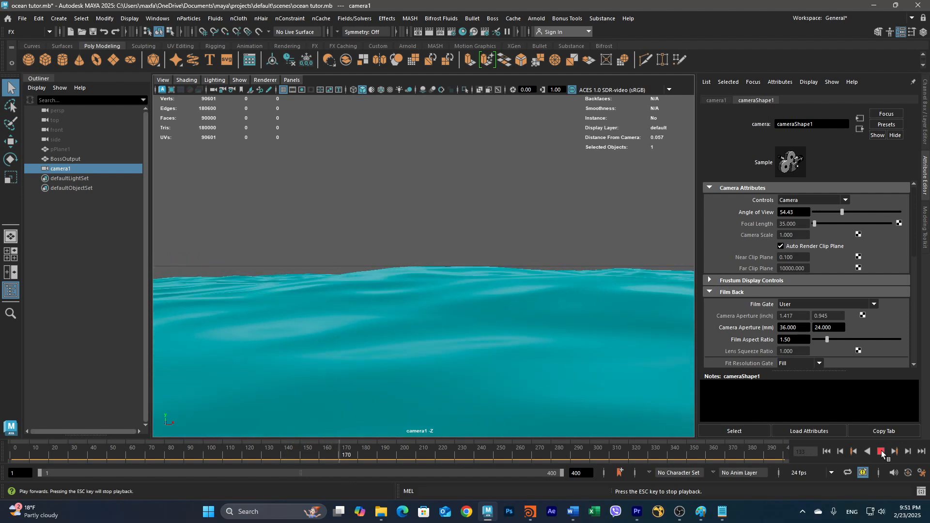
click(882, 451)
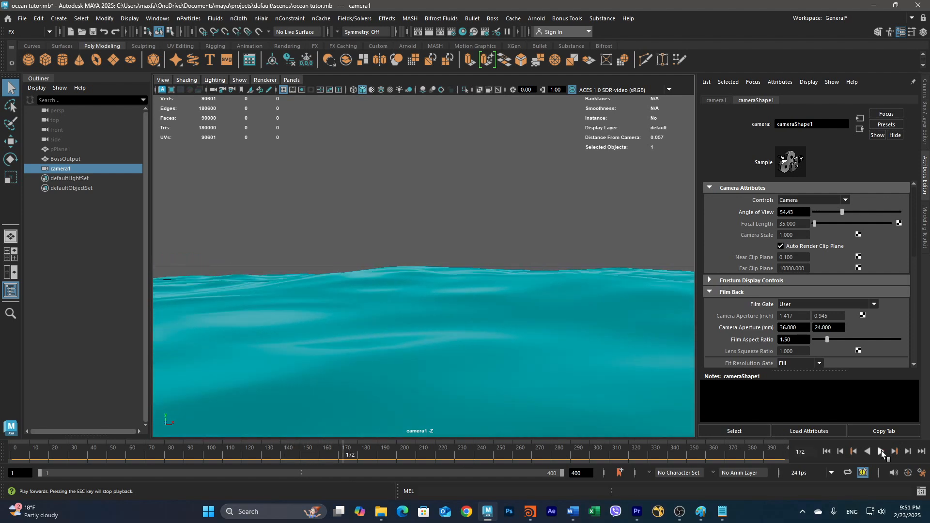
- Switch the menu set from FX to Modeling
click(51, 32)
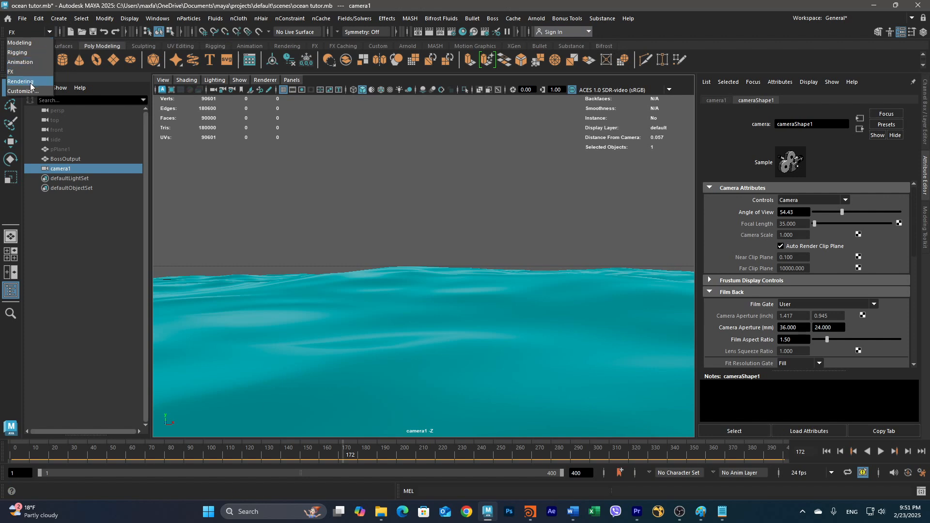
click(50, 30)
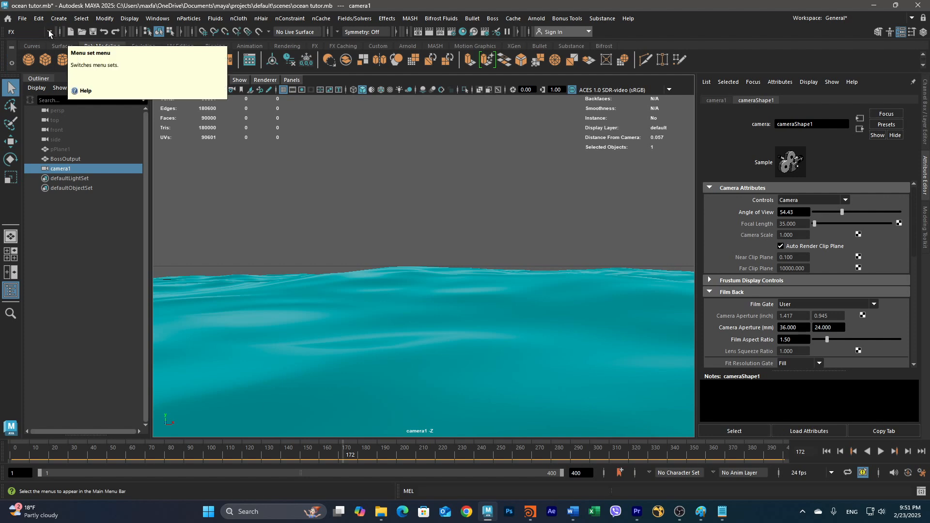
click(49, 31)
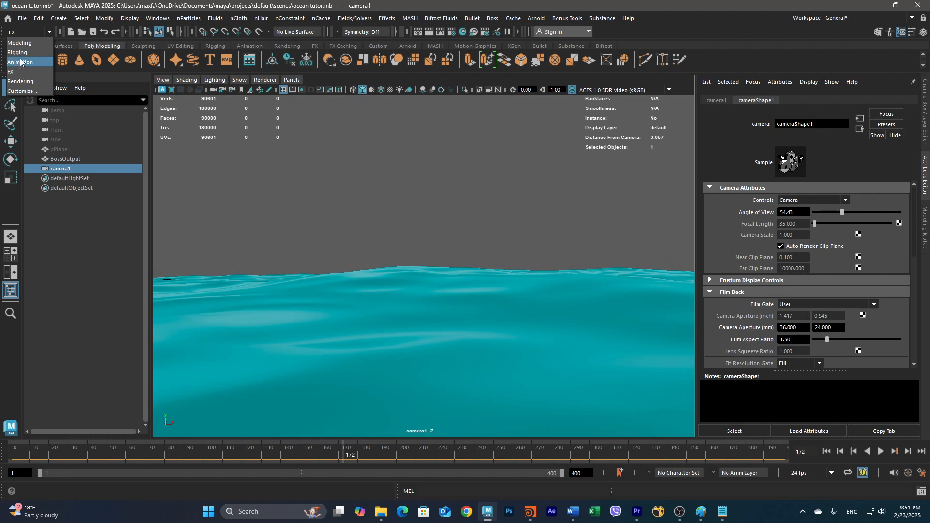
click(17, 43)
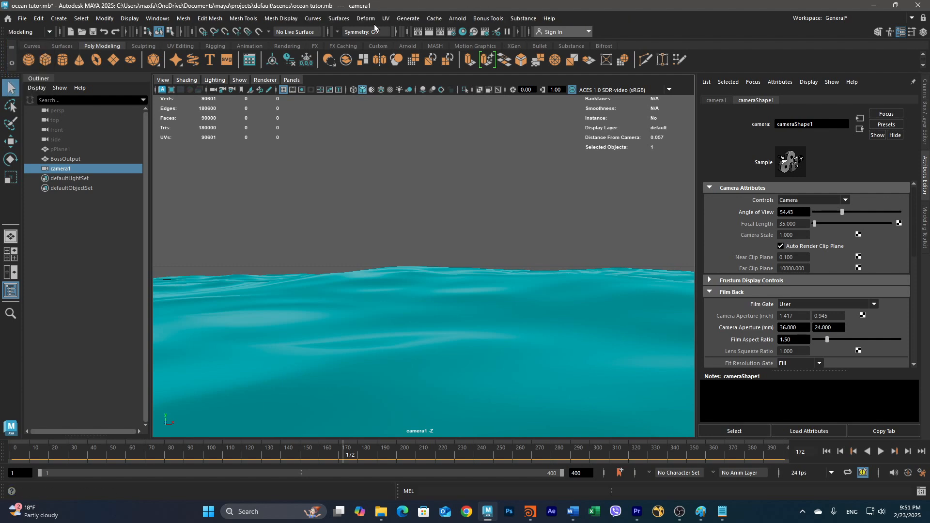
- Switch the menu set to Rendering
click(49, 31)
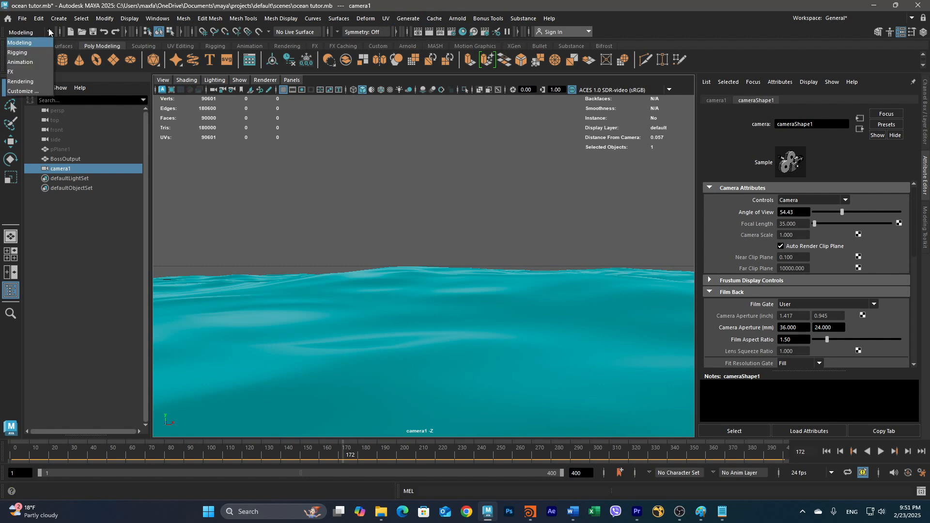
click(22, 71)
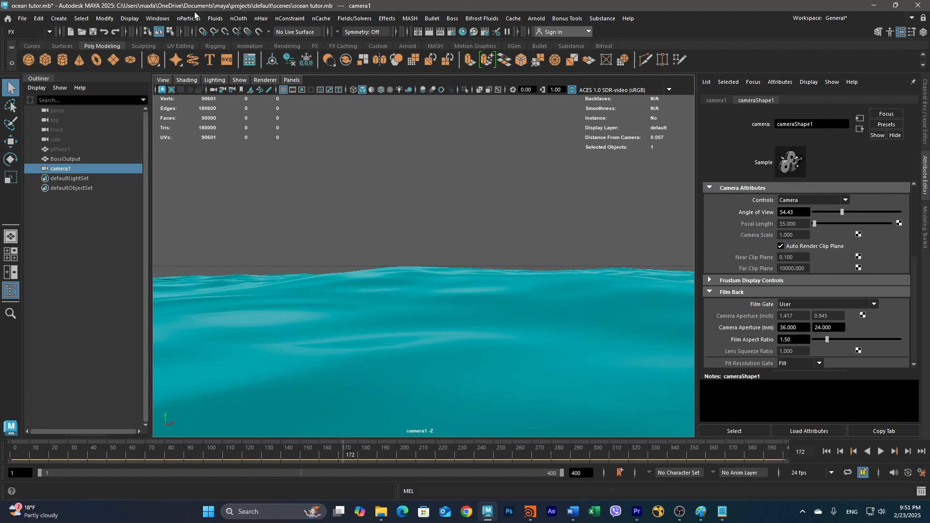
click(51, 30)
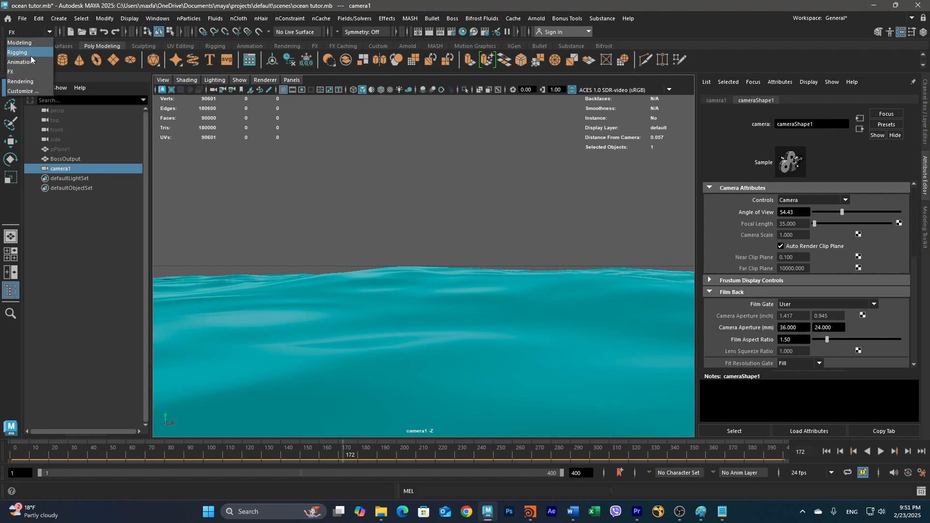
click(25, 83)
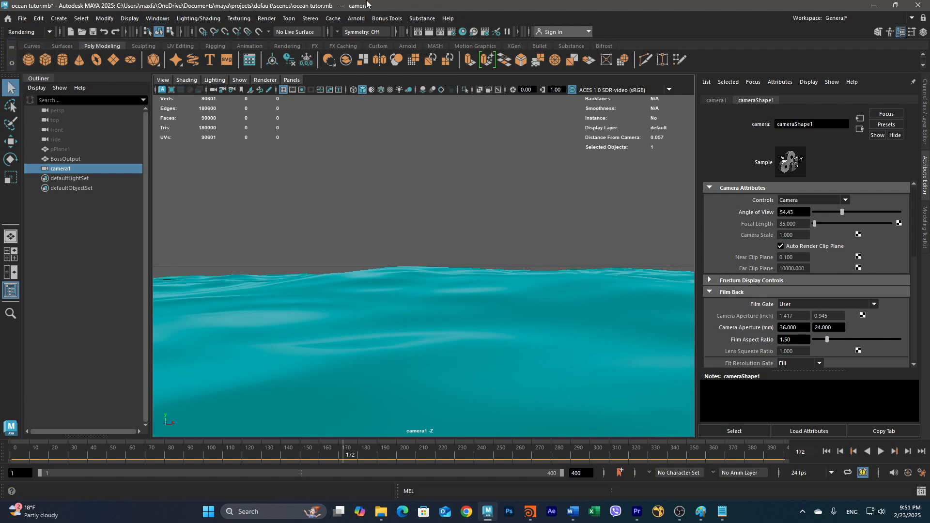
- Open the render settings and set the output image format to Maya IFF (iff)
click(452, 32)
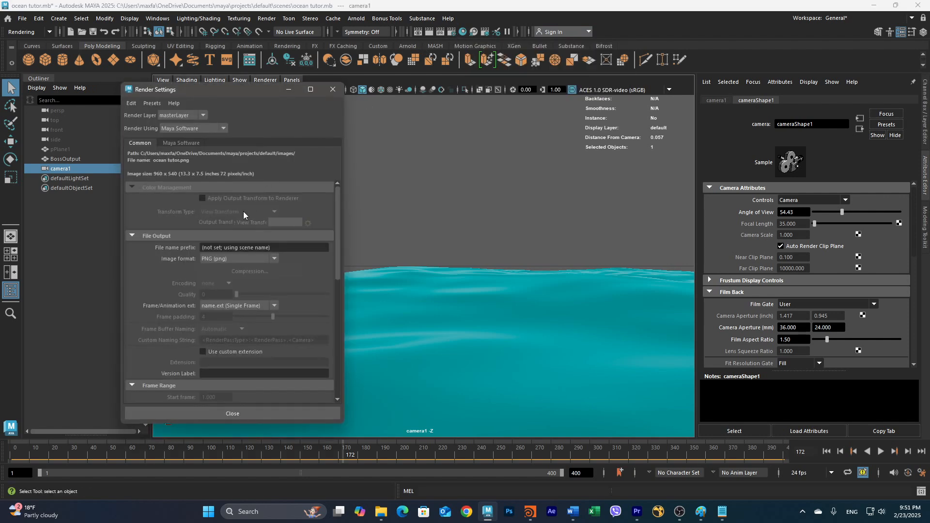
click(226, 258)
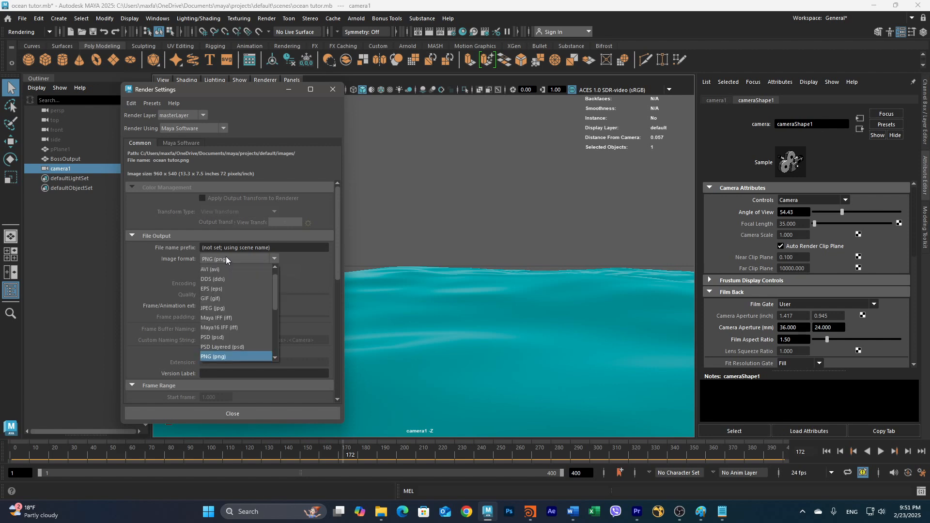
scroll(234, 278, down, 3)
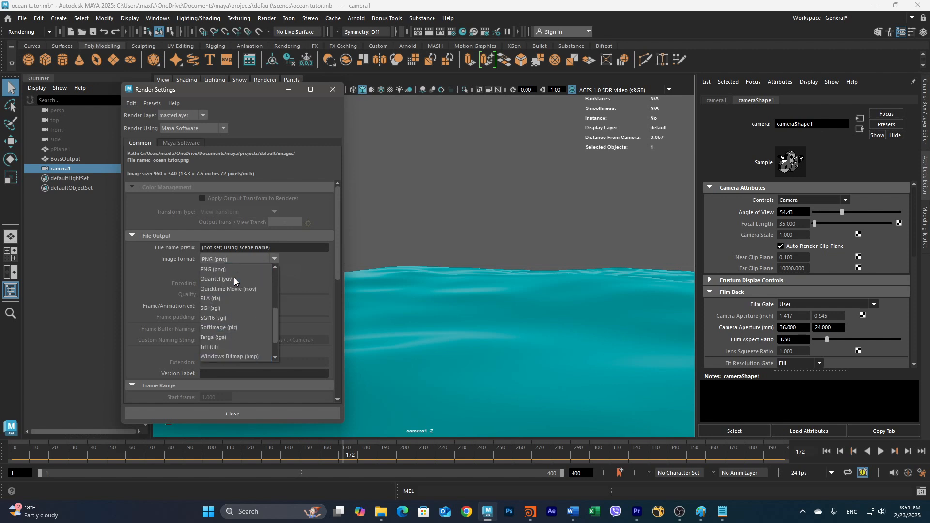
scroll(235, 278, down, 1)
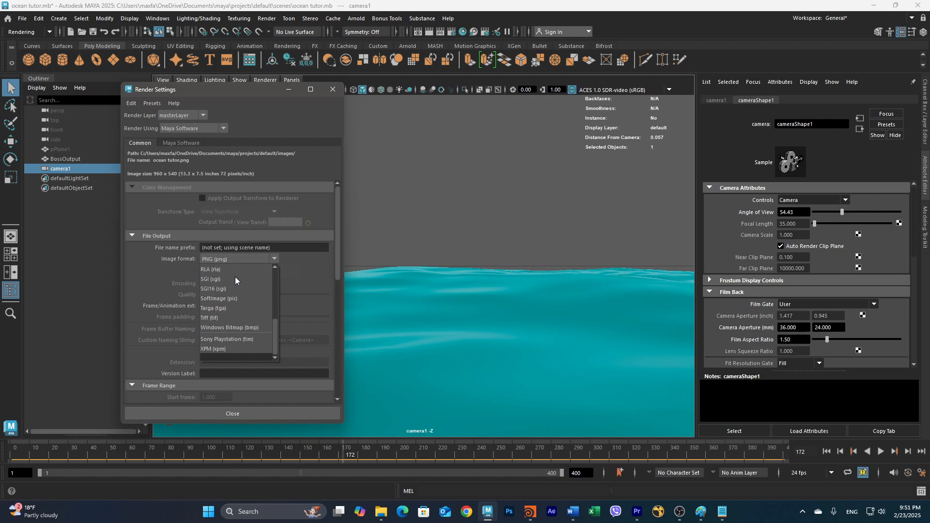
scroll(235, 277, up, 4)
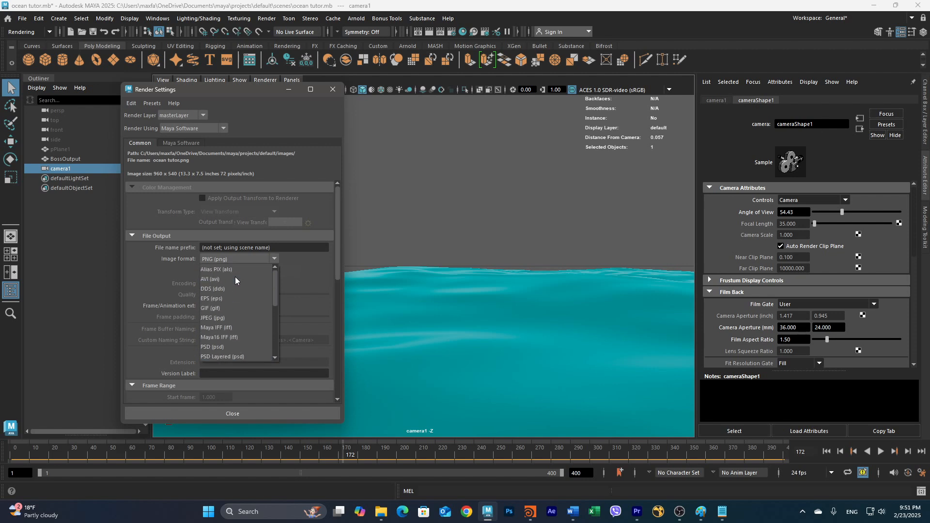
scroll(237, 274, down, 3)
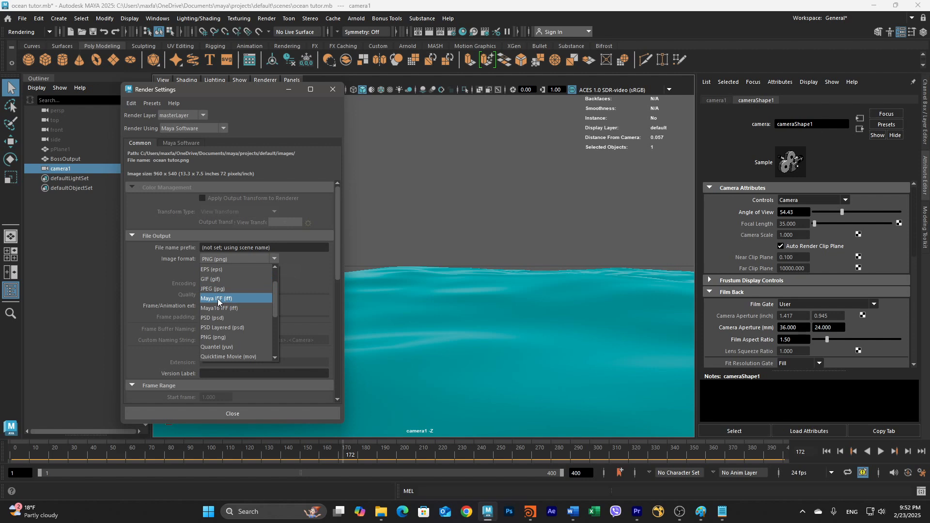
click(217, 298)
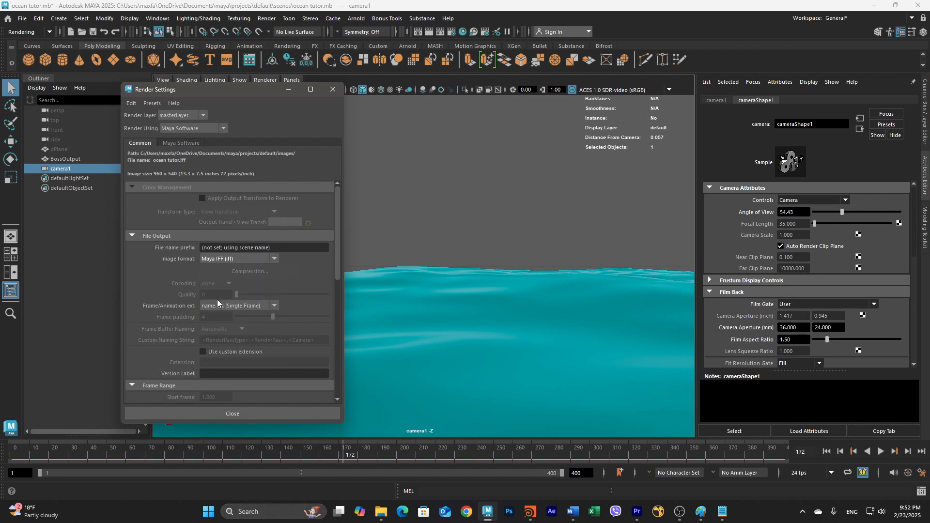
scroll(255, 272, down, 3)
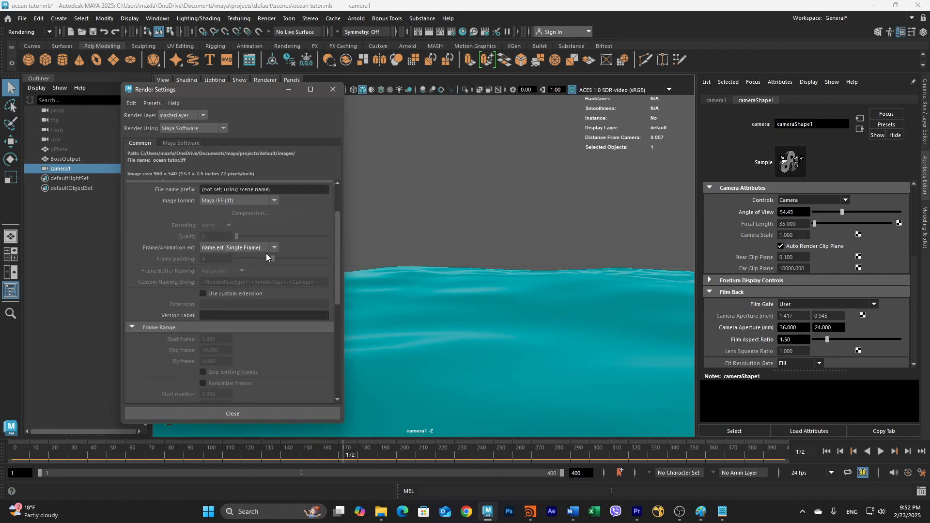
scroll(204, 196, down, 4)
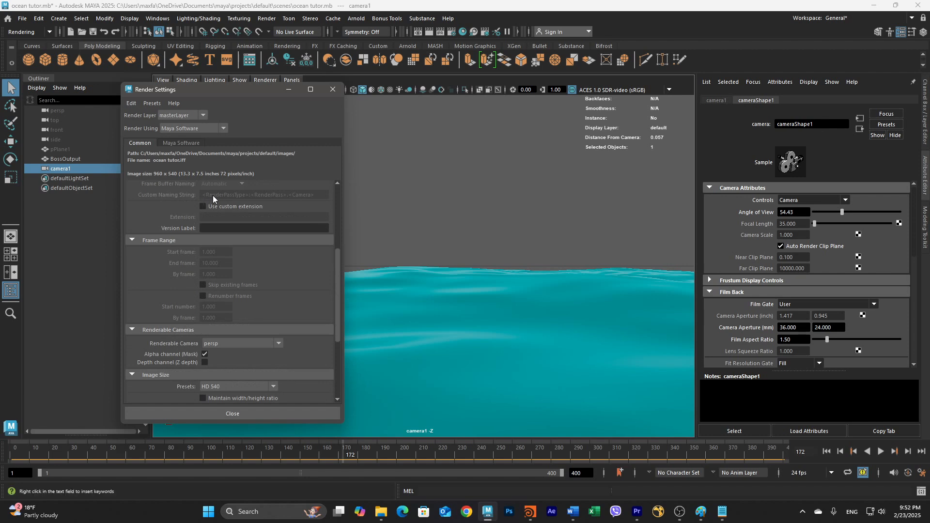
scroll(226, 197, up, 7)
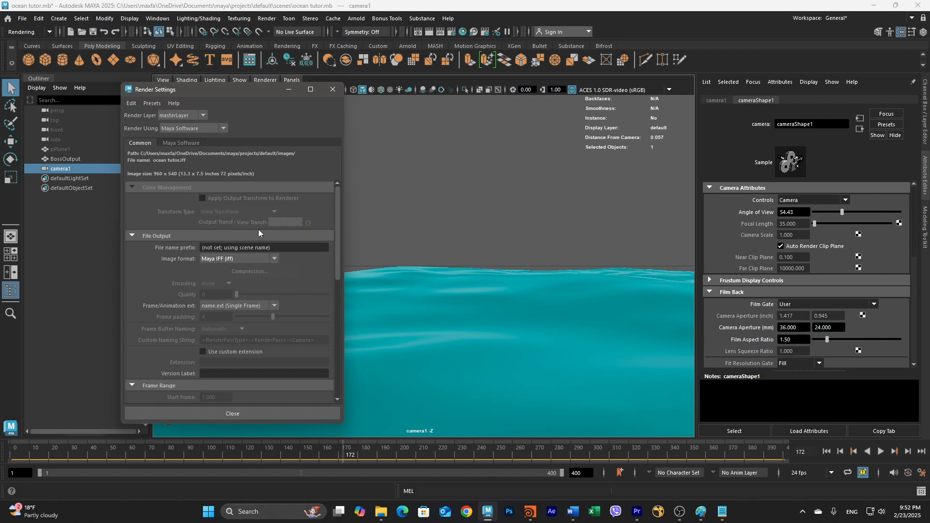
click(168, 143)
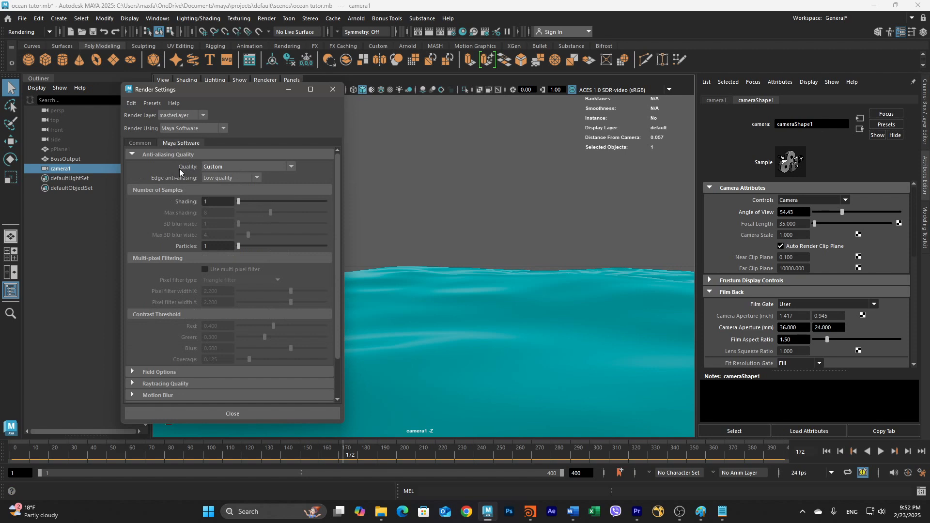
click(140, 144)
- Set the render image size preset to HD 1080 and the renderable camera to camera1
scroll(182, 197, down, 3)
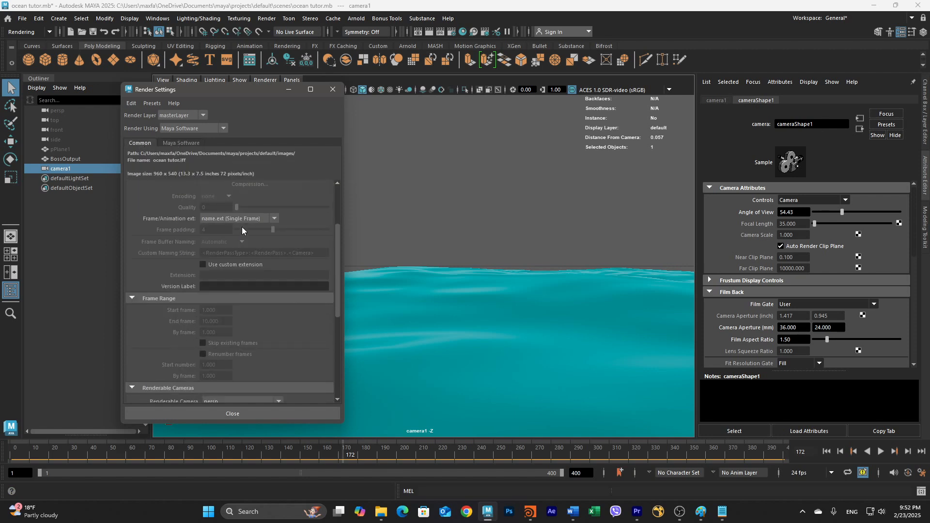
scroll(242, 227, down, 4)
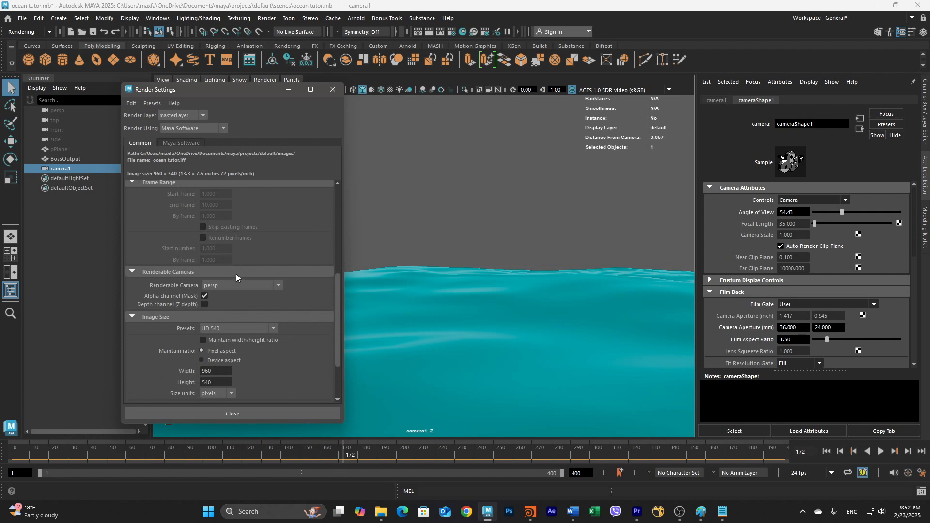
scroll(237, 278, down, 1)
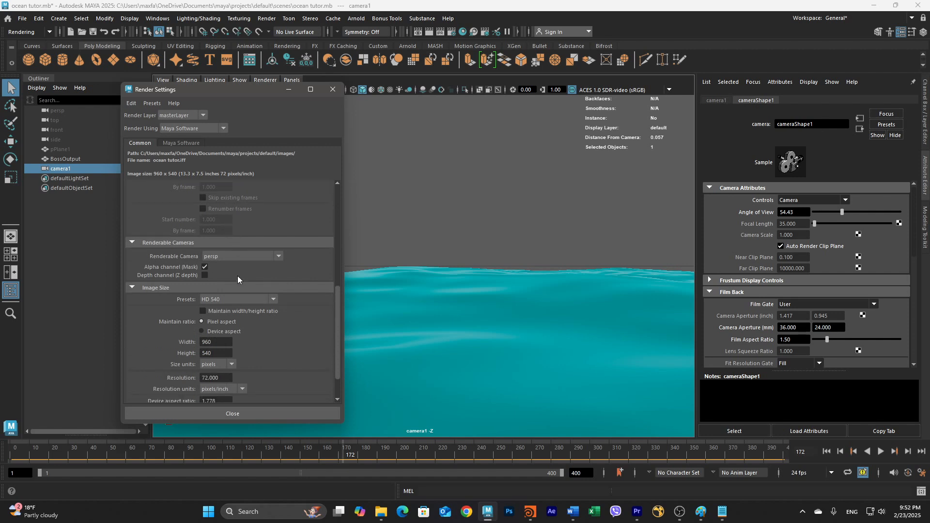
click(228, 300)
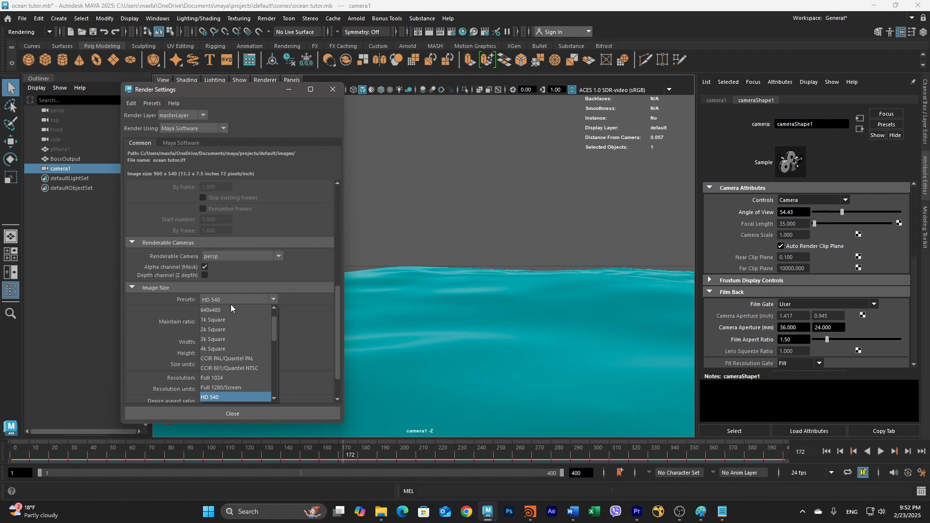
scroll(237, 335, down, 2)
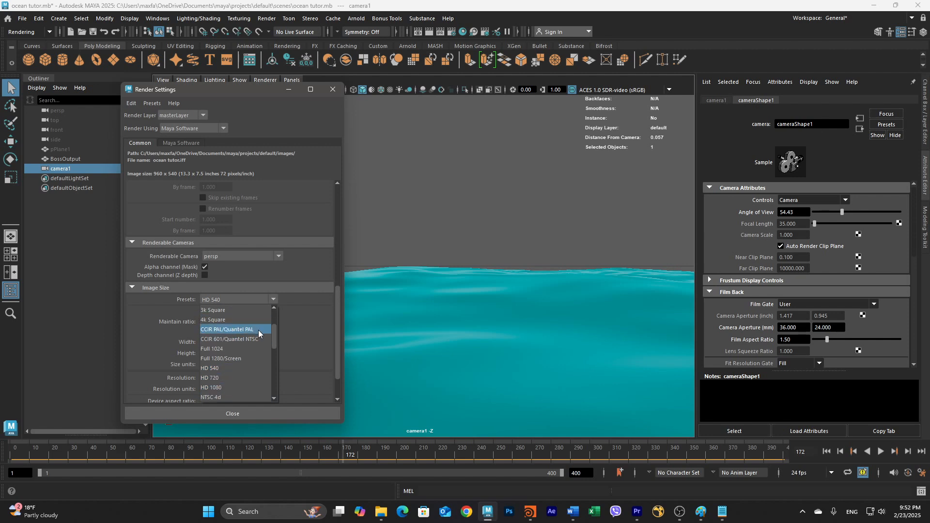
click(218, 390)
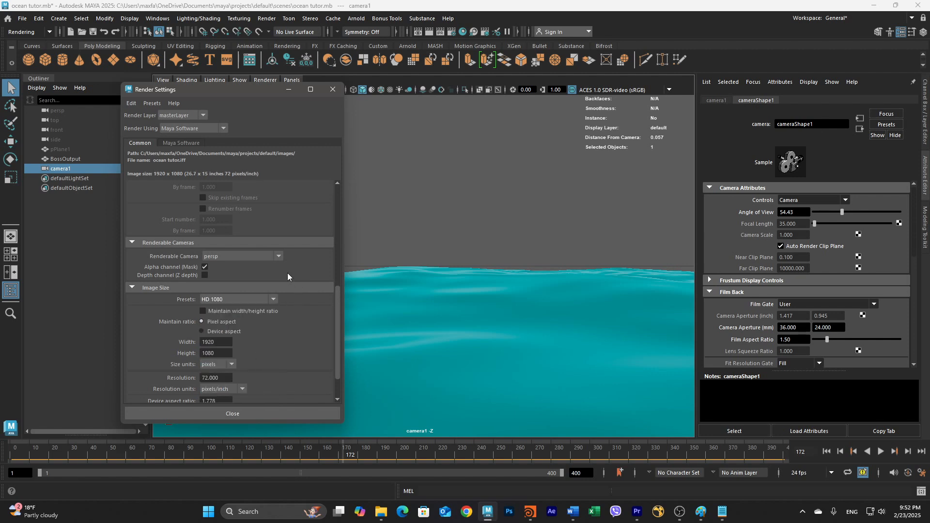
click(229, 257)
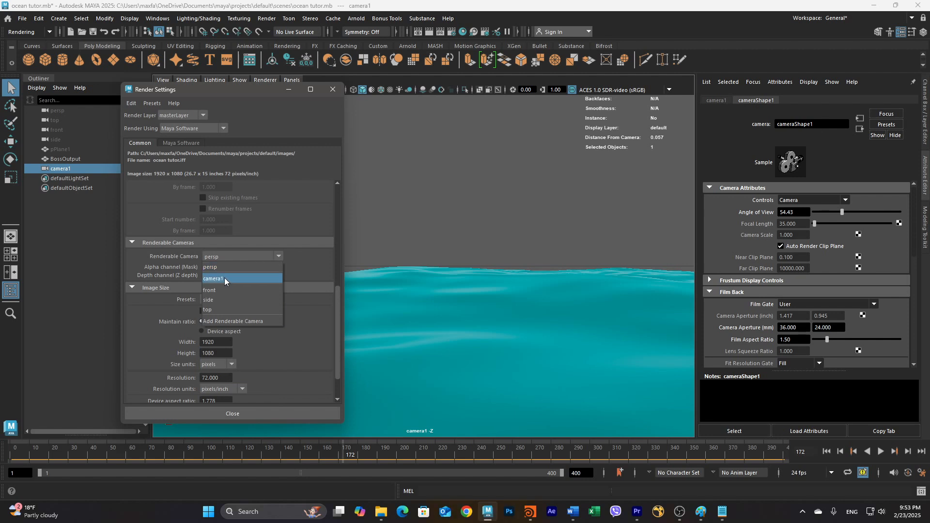
click(226, 277)
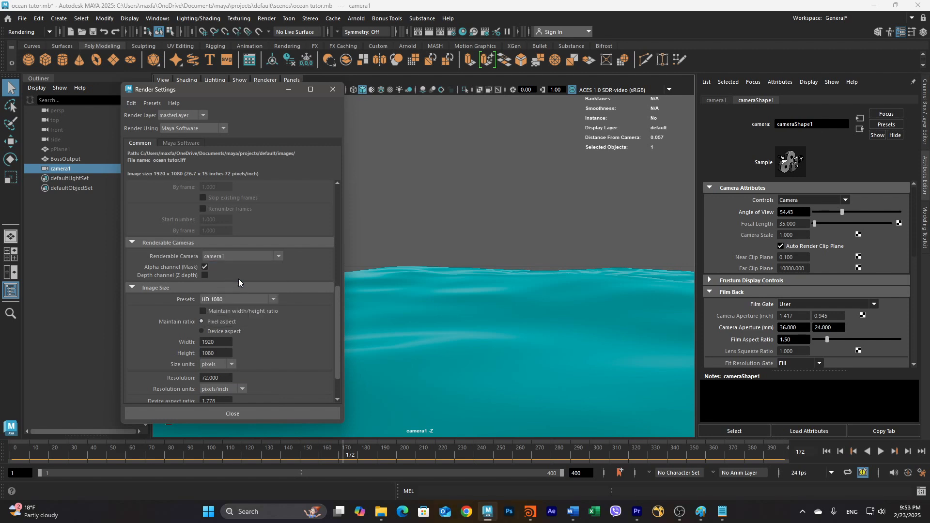
- Set the frame/animation extension of the render output to name.#.ext
scroll(279, 265, down, 2)
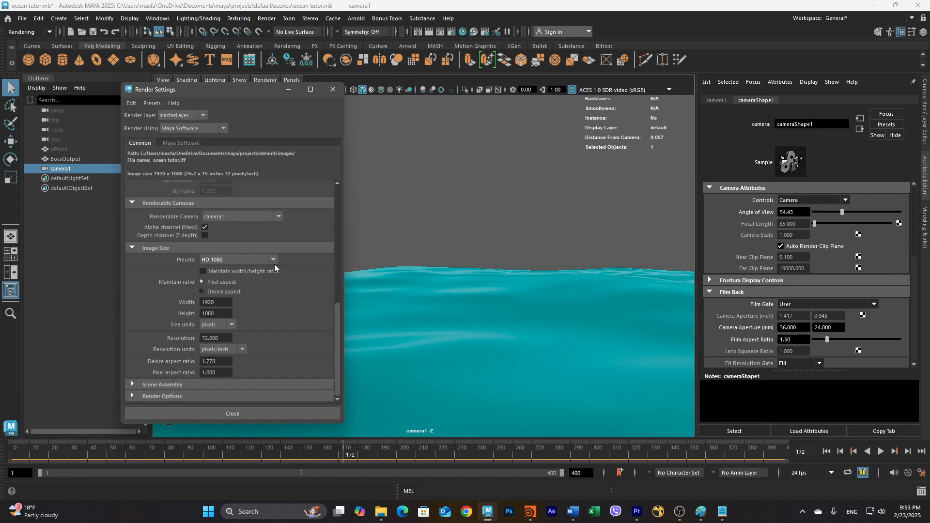
scroll(274, 264, up, 12)
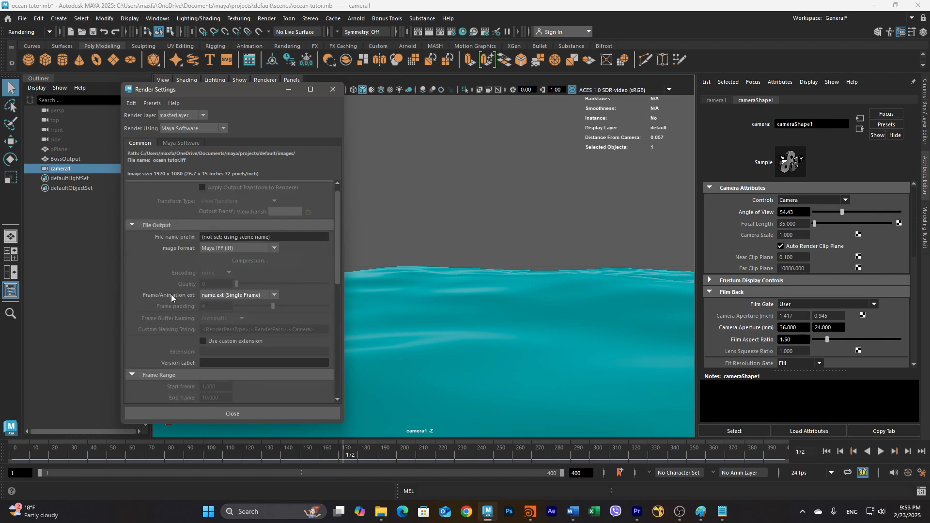
click(232, 296)
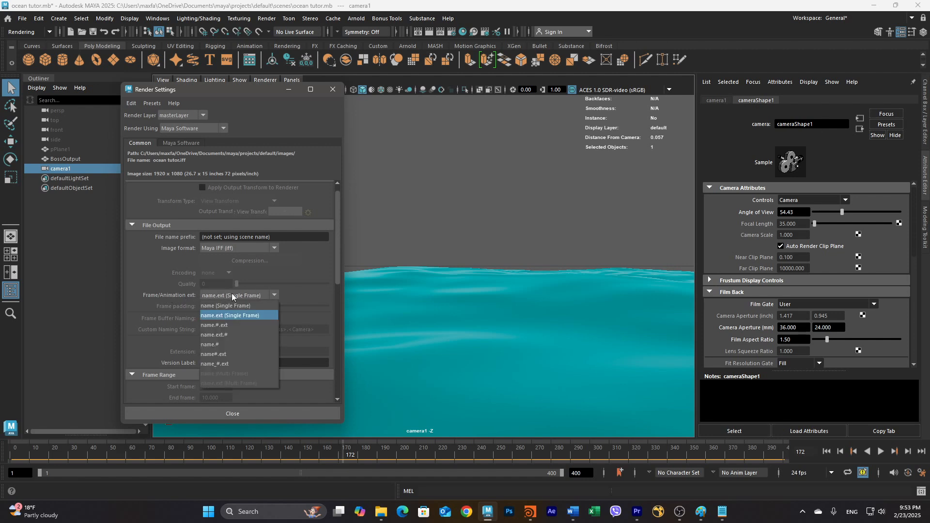
click(216, 324)
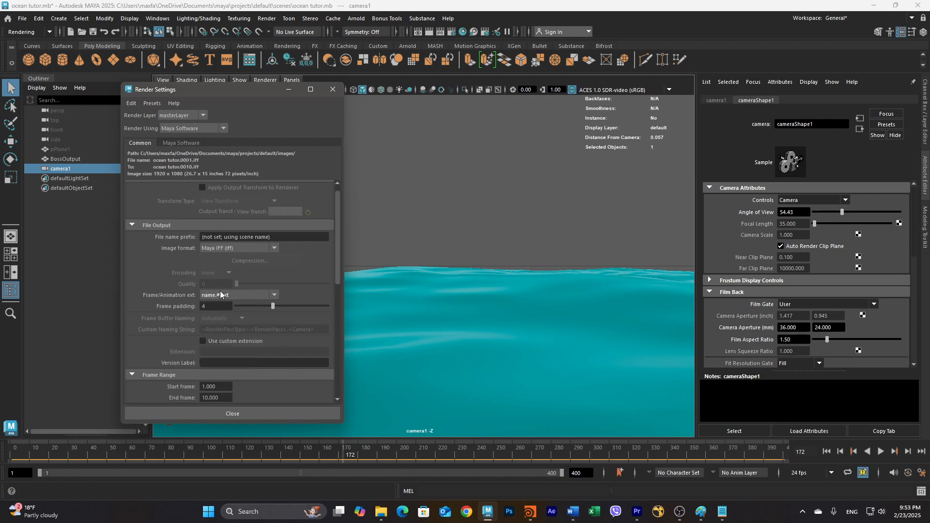
- Set the render frame range's end frame to 400 and close the render settings
scroll(227, 292, down, 3)
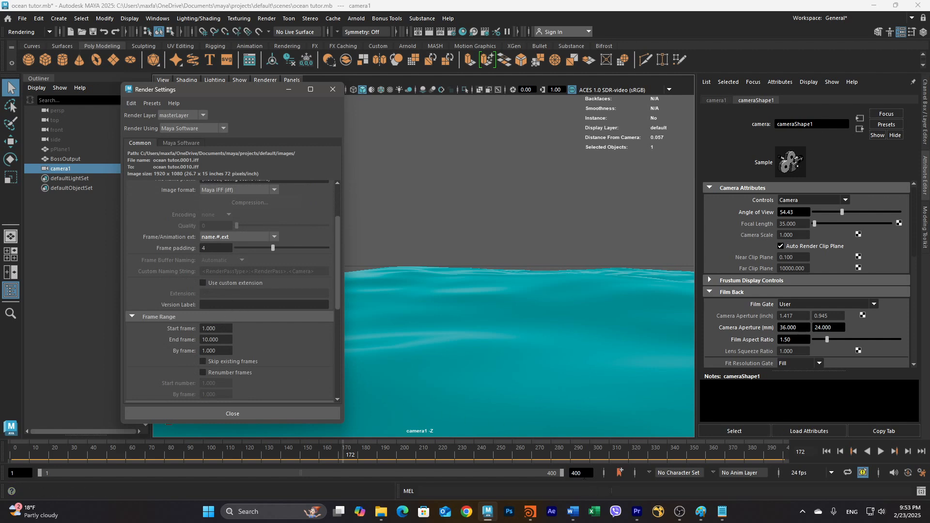
click(224, 338)
drag(221, 336, 185, 328)
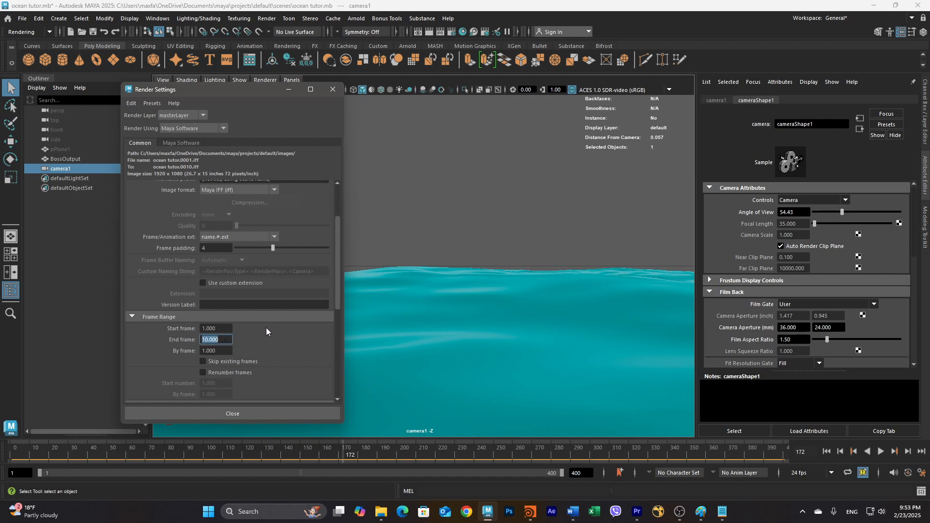
text(400)
key(Return)
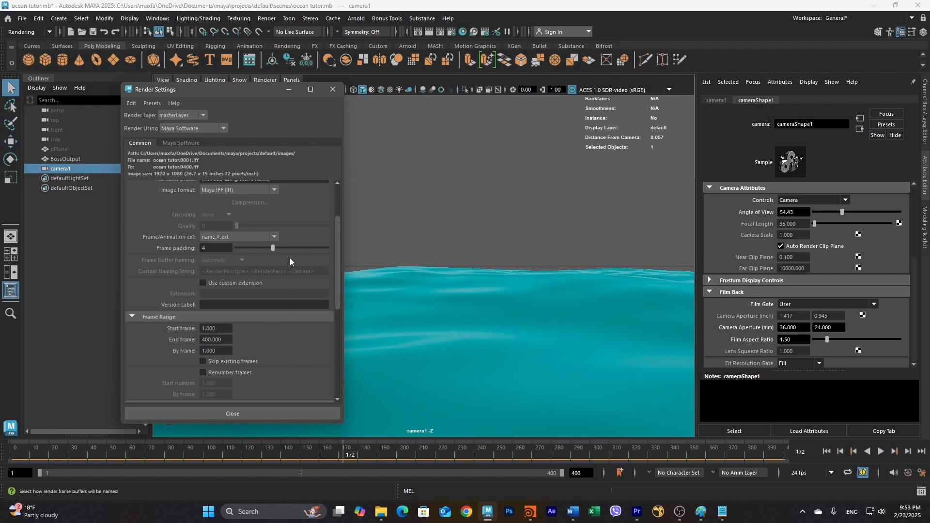
click(333, 89)
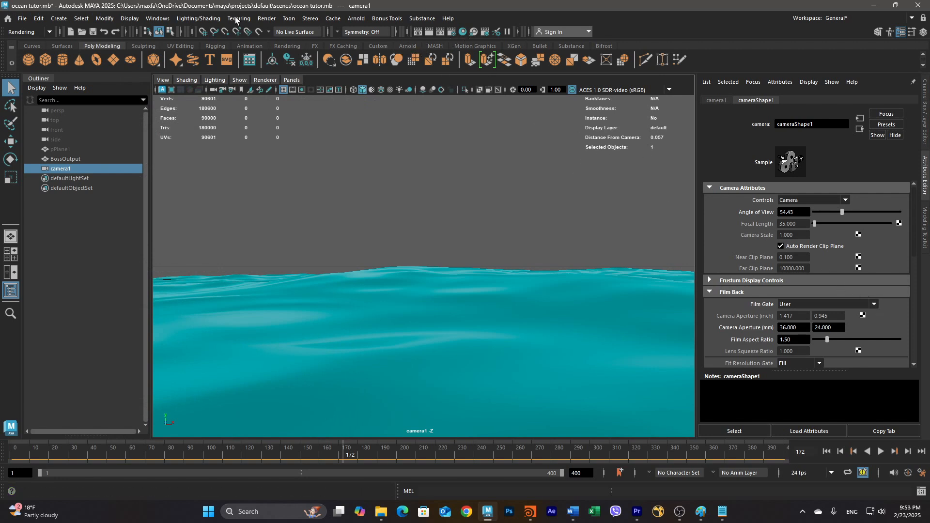
- Start a batch render of the ocean animation and allow Maya network access through Windows Firewall
click(264, 19)
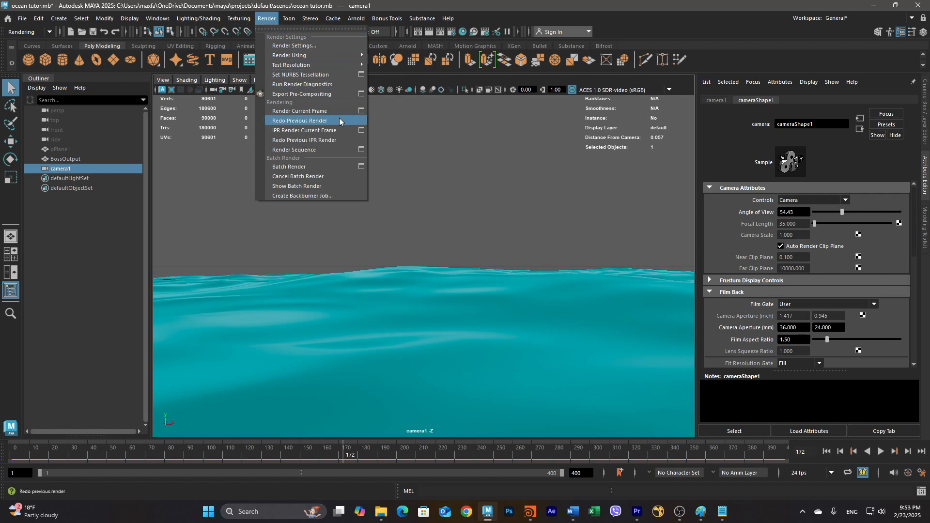
click(362, 167)
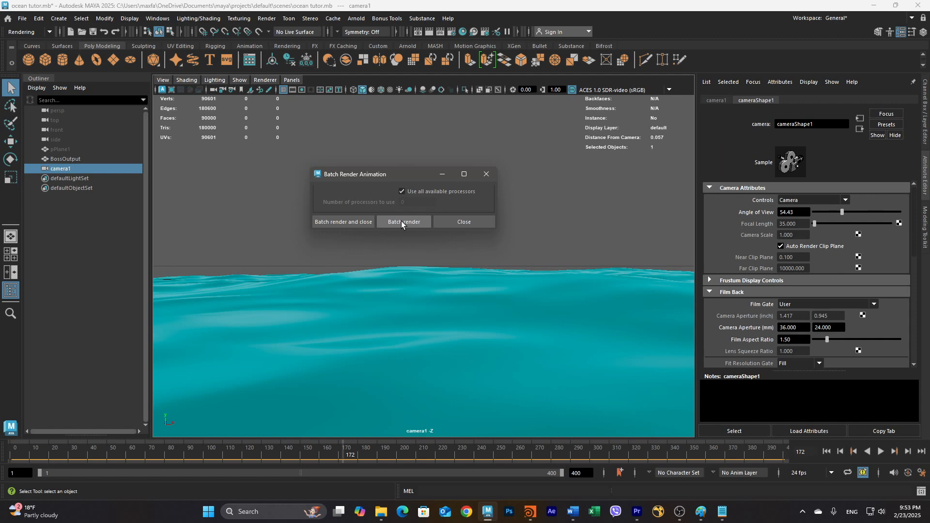
click(401, 221)
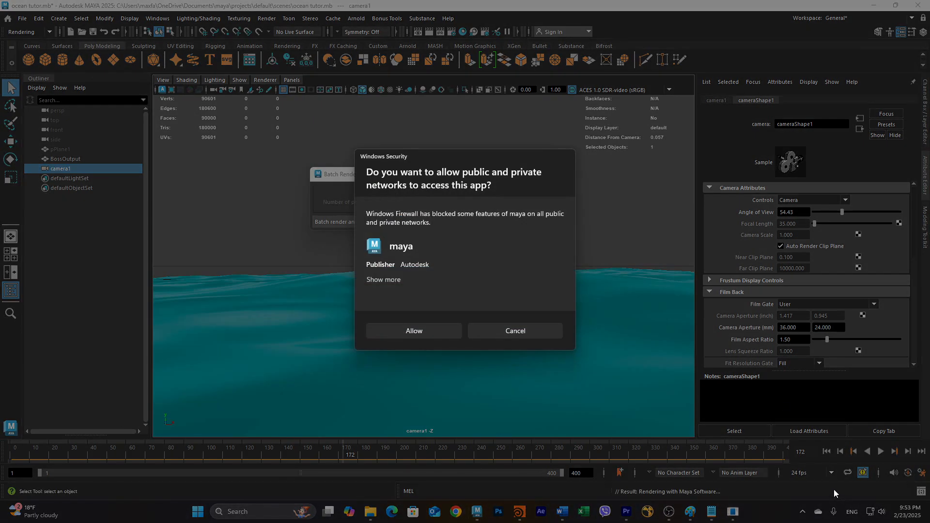
click(414, 330)
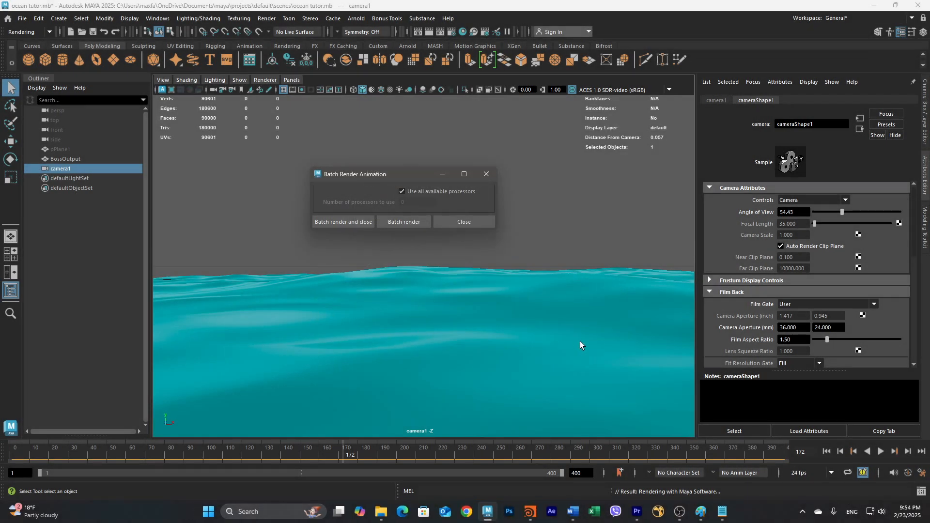
- Request the batch render again and decline cancelling the current render job
click(406, 223)
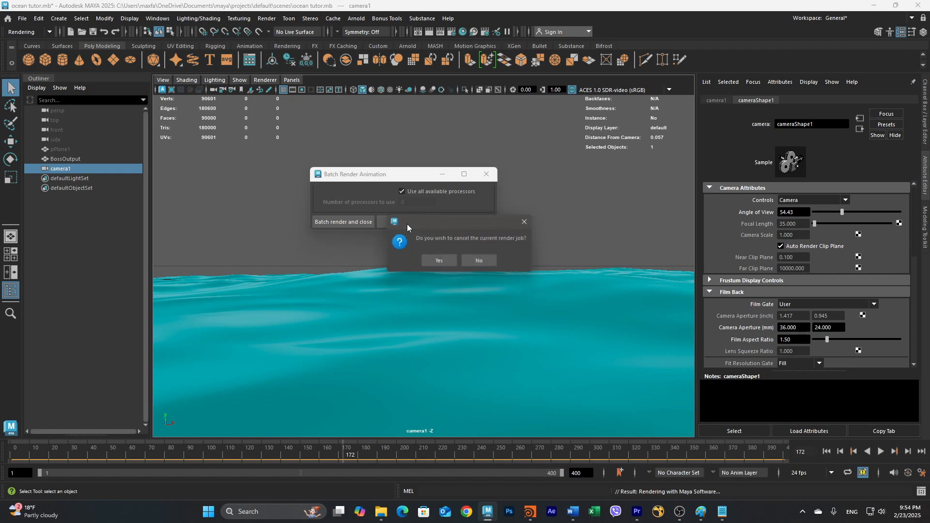
click(480, 260)
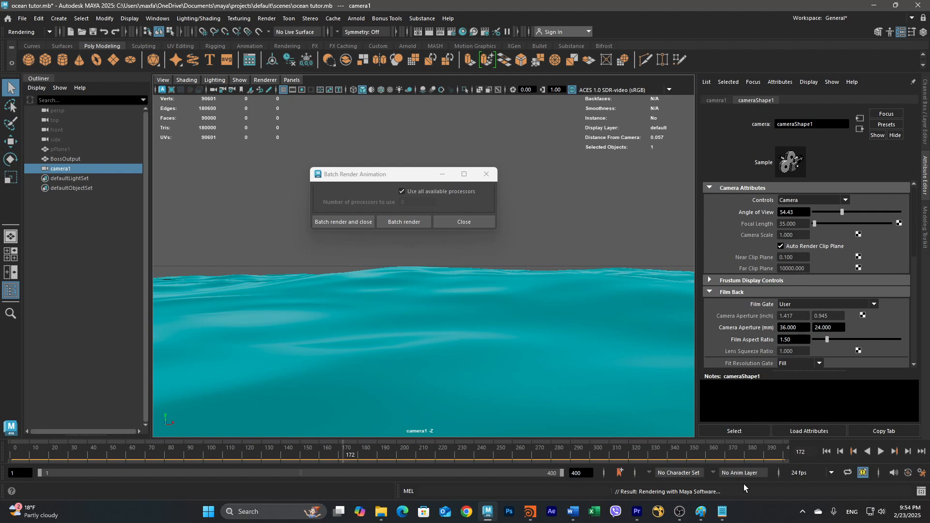
mouse_move(686, 519)
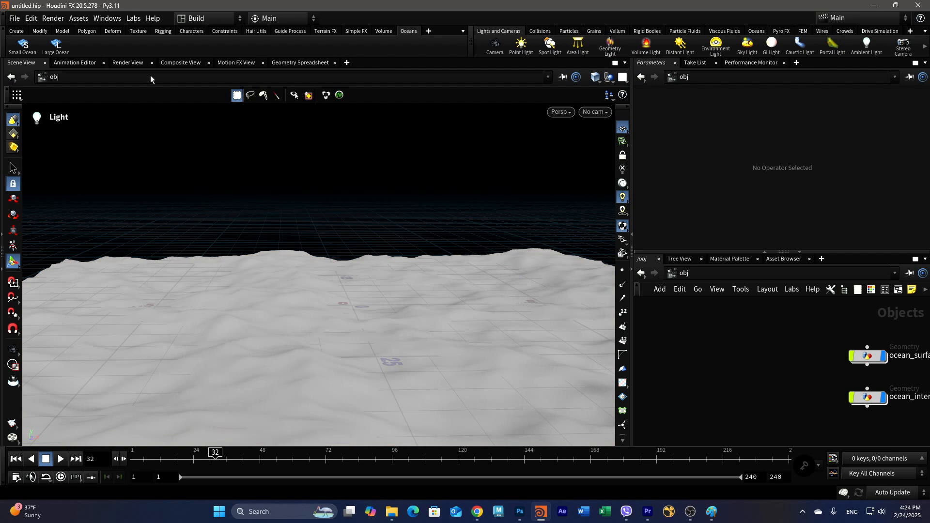
- In Houdini, add a Light node to the object network and raise the light above the ocean surface
click(129, 62)
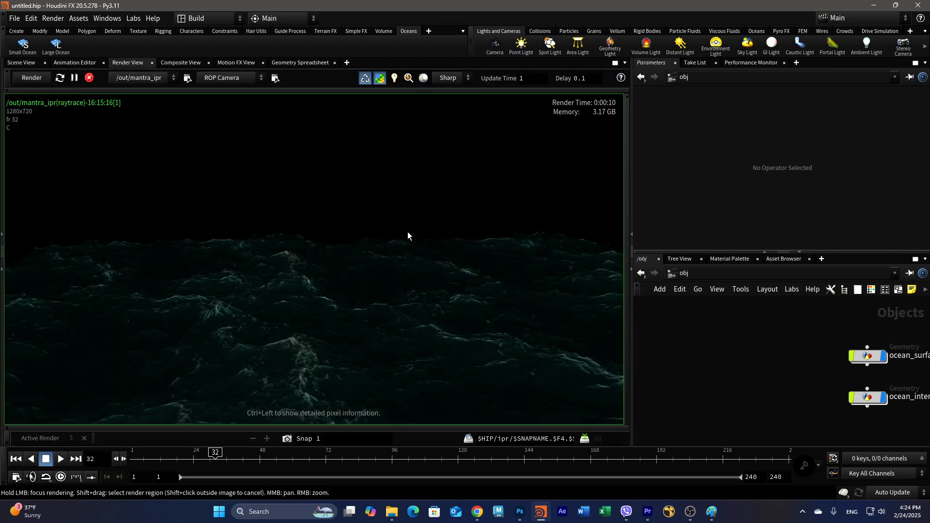
click(21, 63)
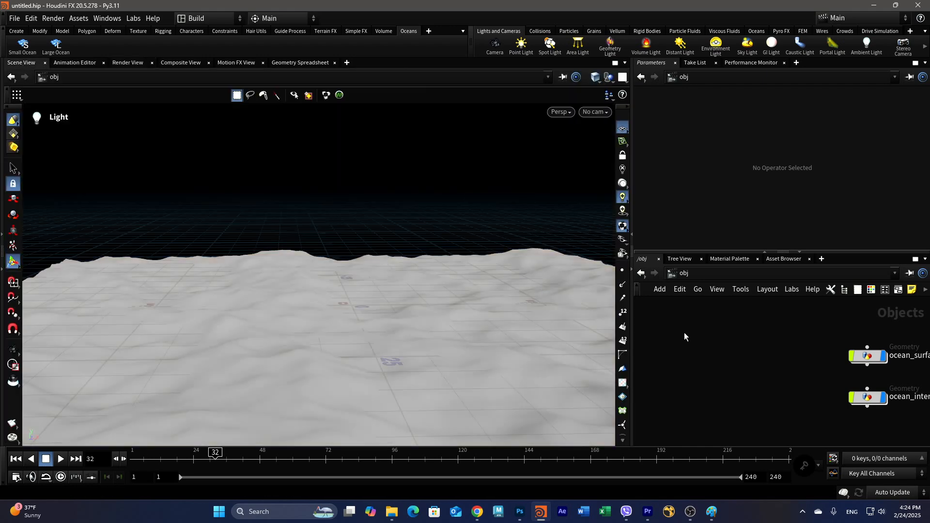
key(Tab)
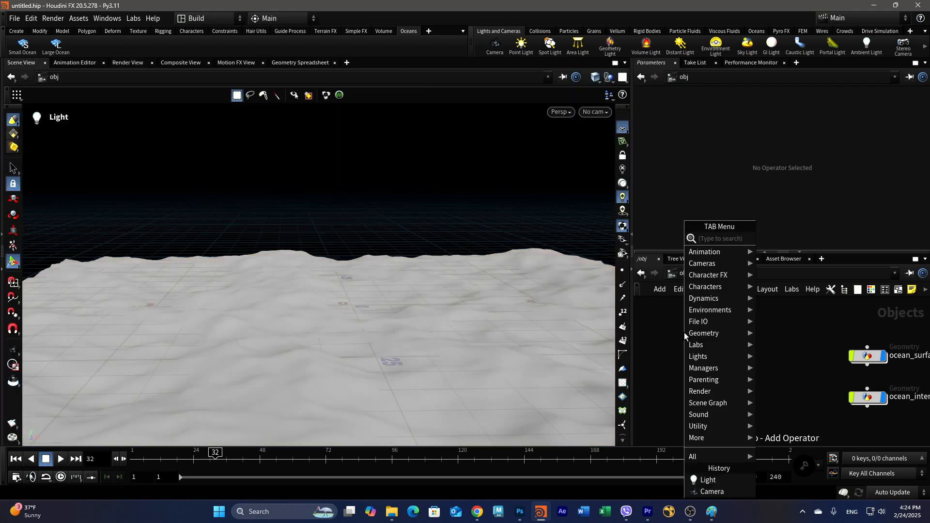
text(light)
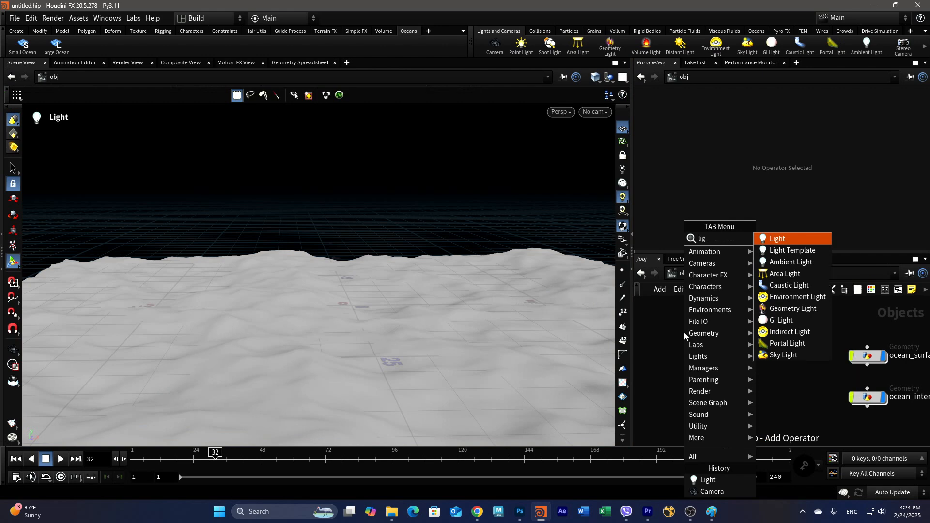
click(782, 240)
click(737, 356)
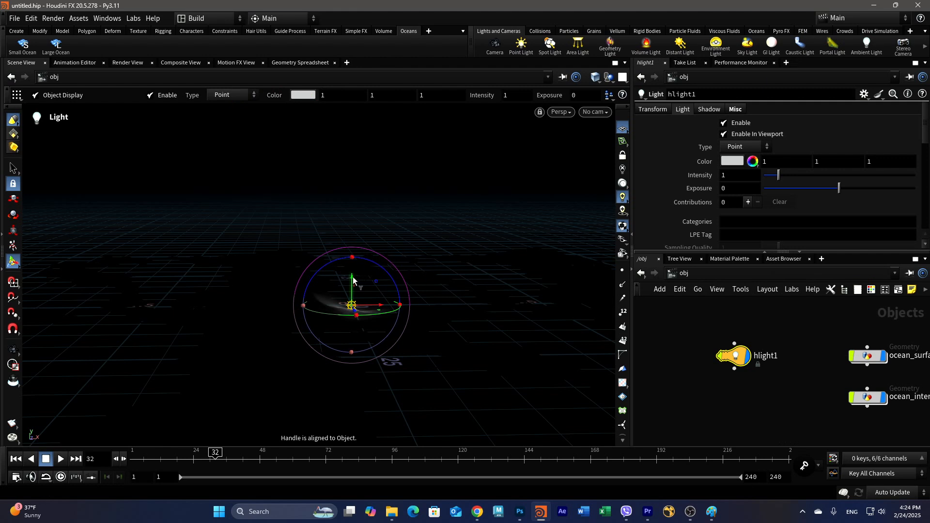
drag(353, 277, 353, 174)
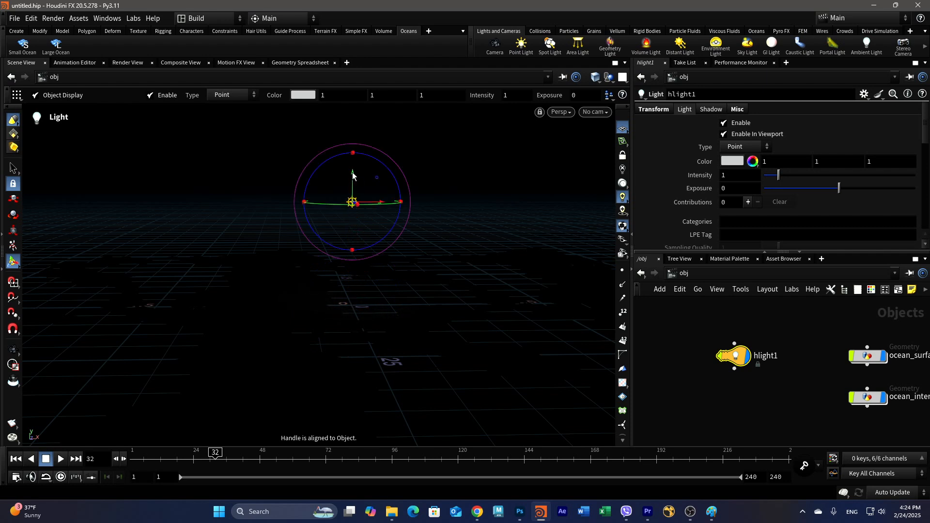
- Set the point light's intensity to 100
click(732, 176)
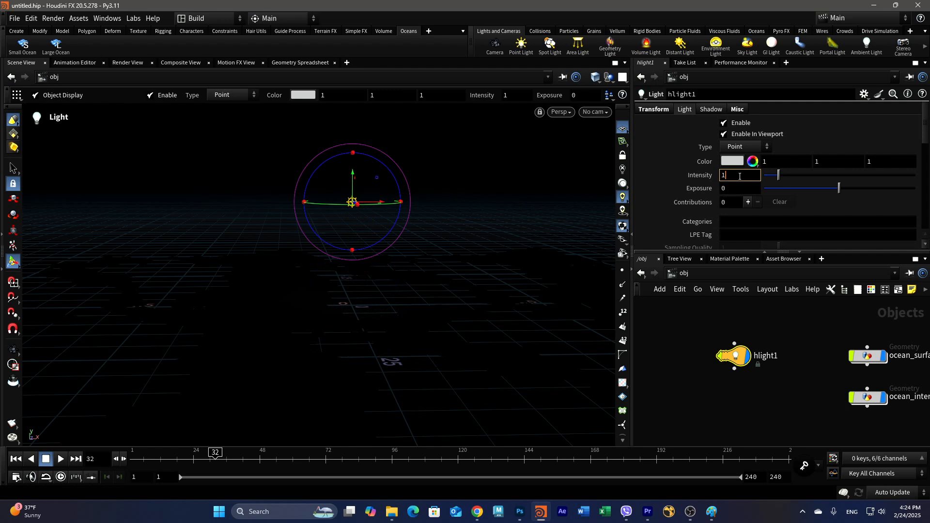
key(BackSpace)
text(30)
key(Return)
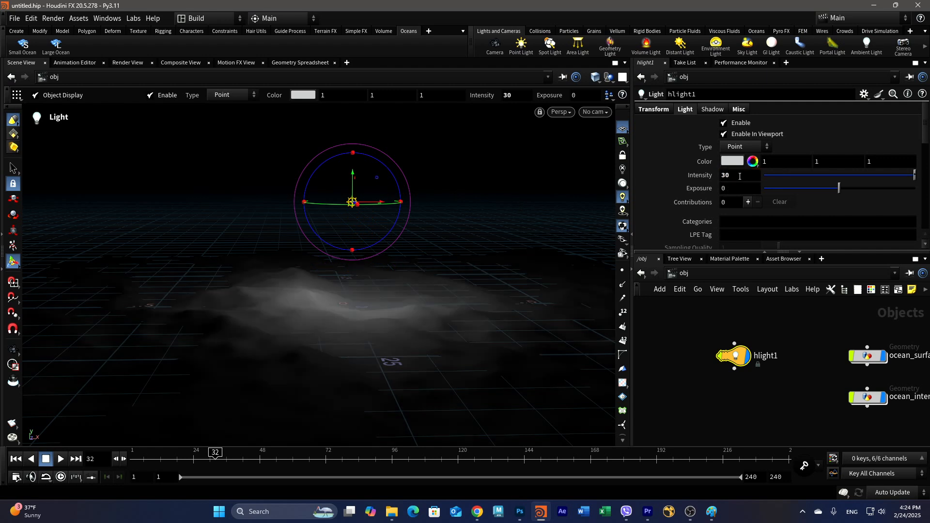
double_click(736, 175)
text(100)
key(Return)
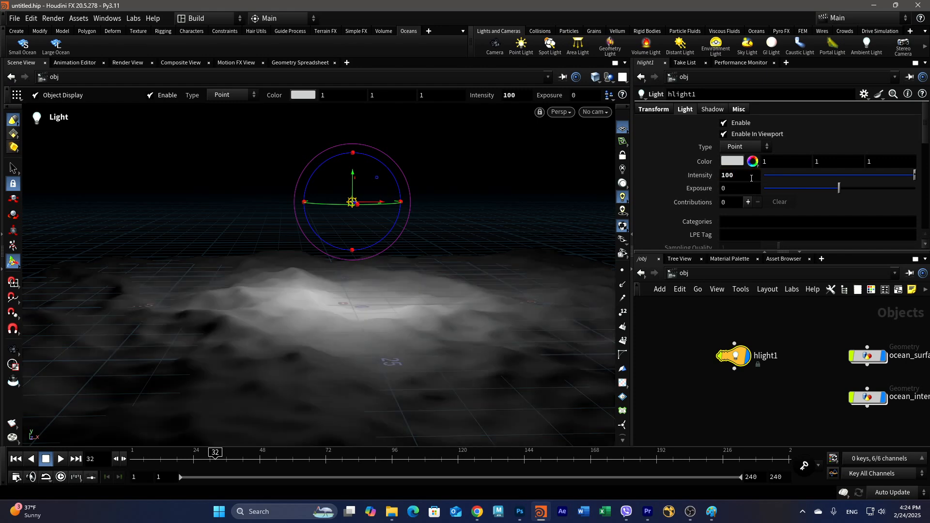
- Set the light's exposure to 6 while previewing the ocean's lighting in the Mantra render
click(129, 62)
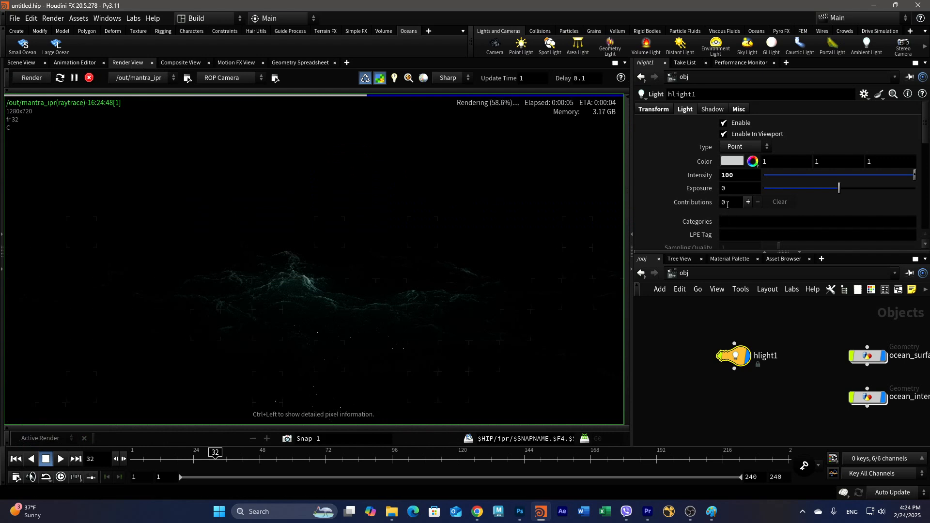
click(731, 188)
double_click(730, 189)
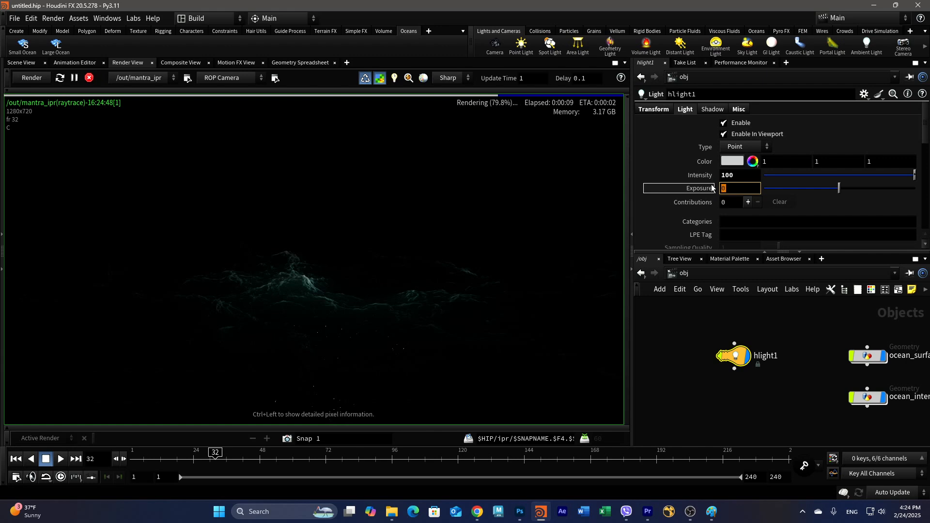
text(4)
key(Return)
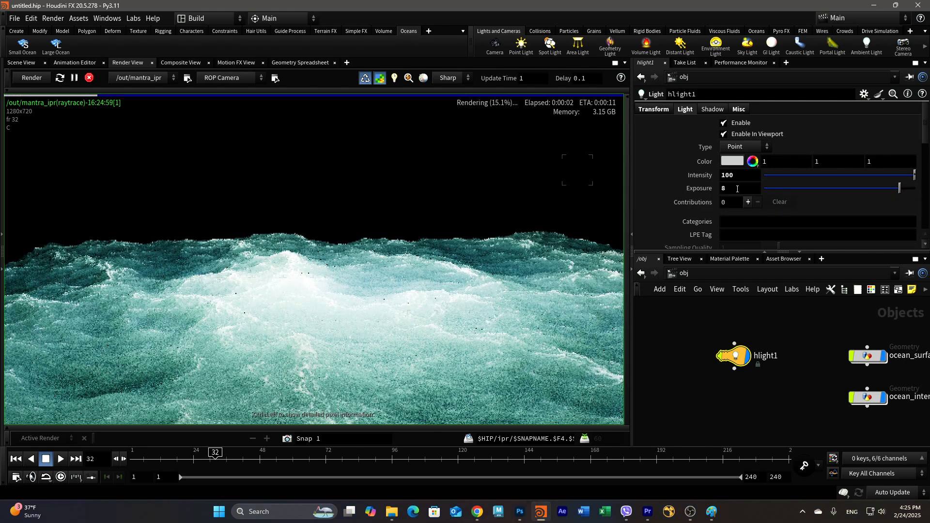
double_click(737, 189)
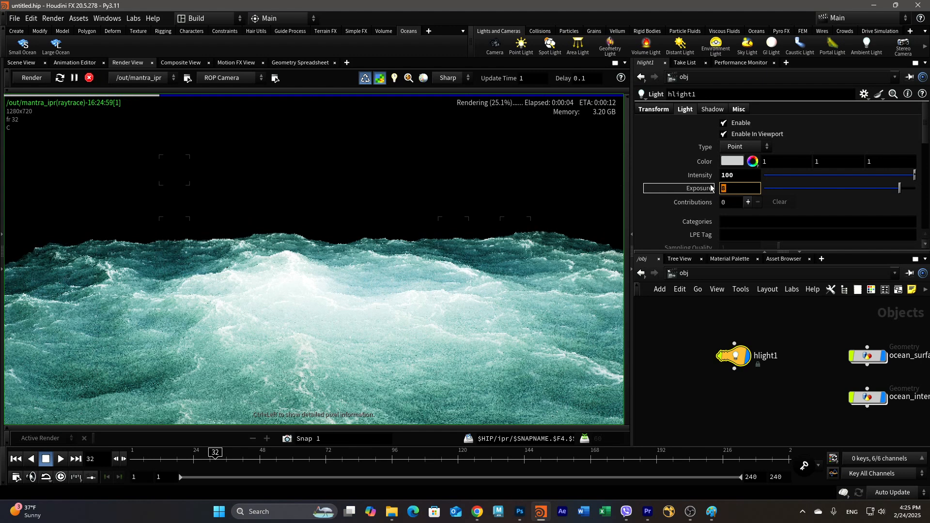
text(7)
key(Return)
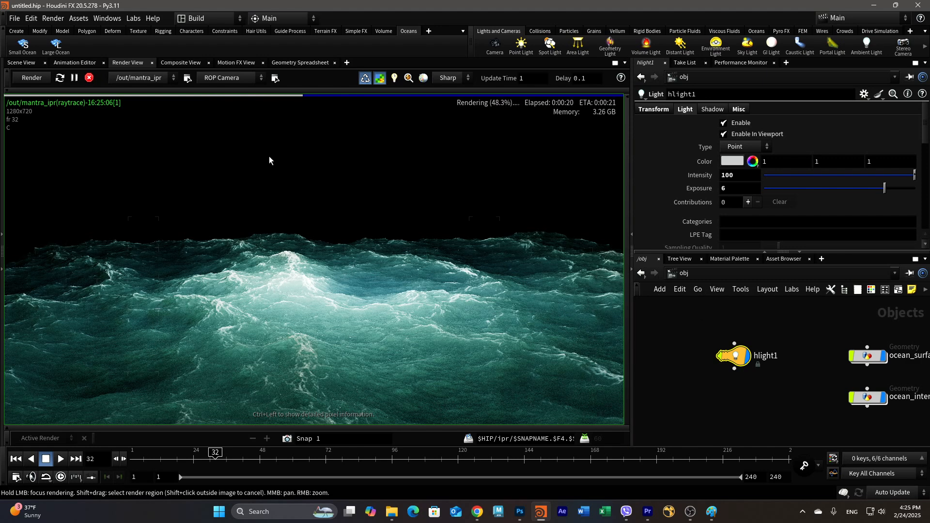
- Add a Camera node to the object network below the light node
click(16, 63)
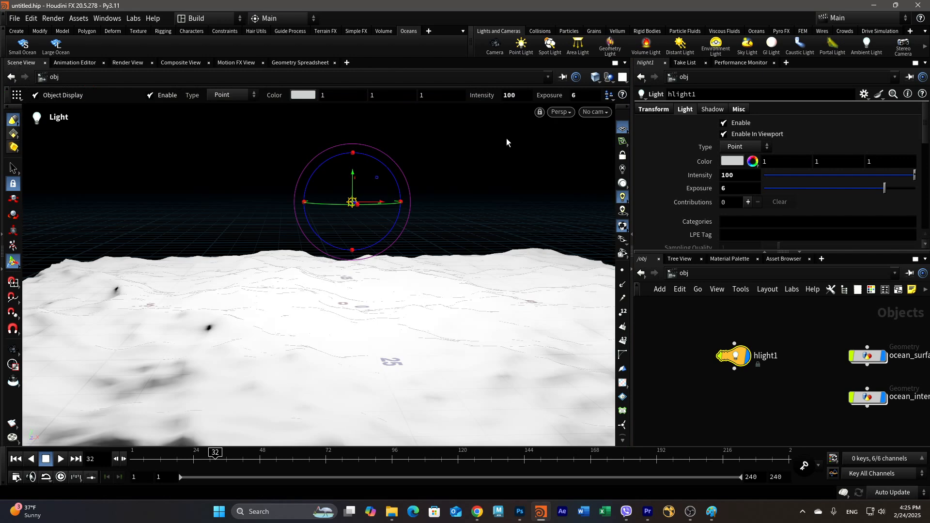
click(687, 321)
key(Tab)
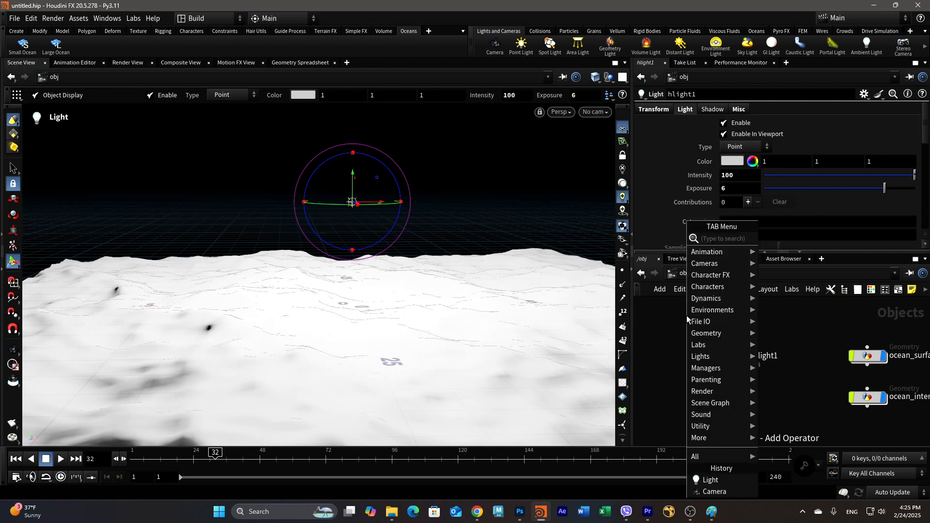
text(cam)
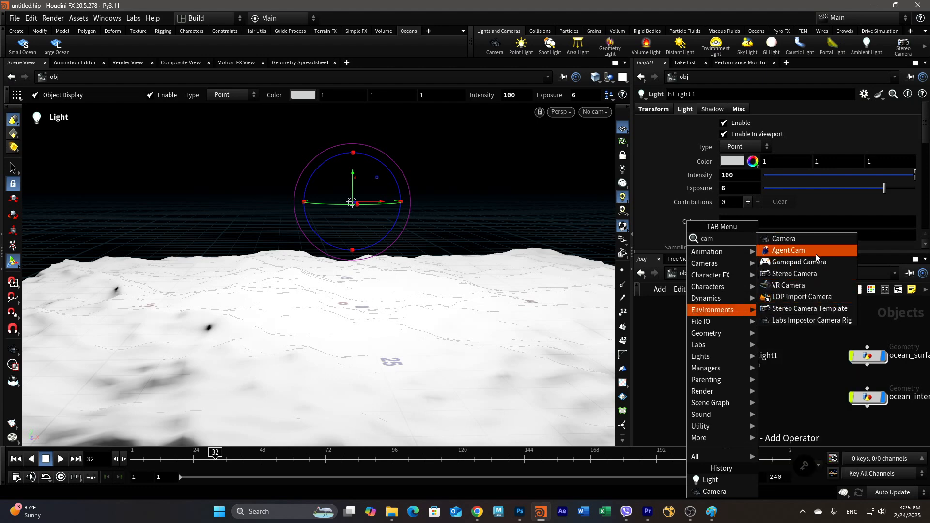
click(801, 240)
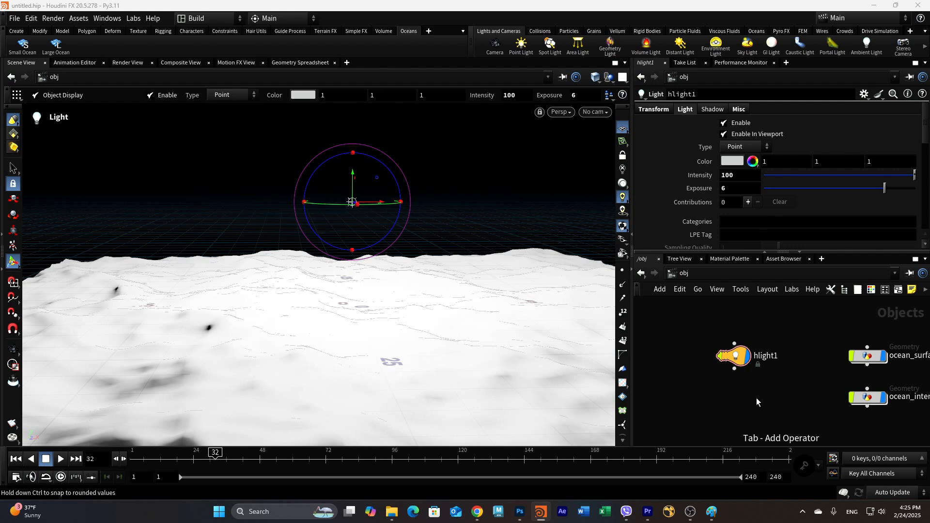
click(757, 397)
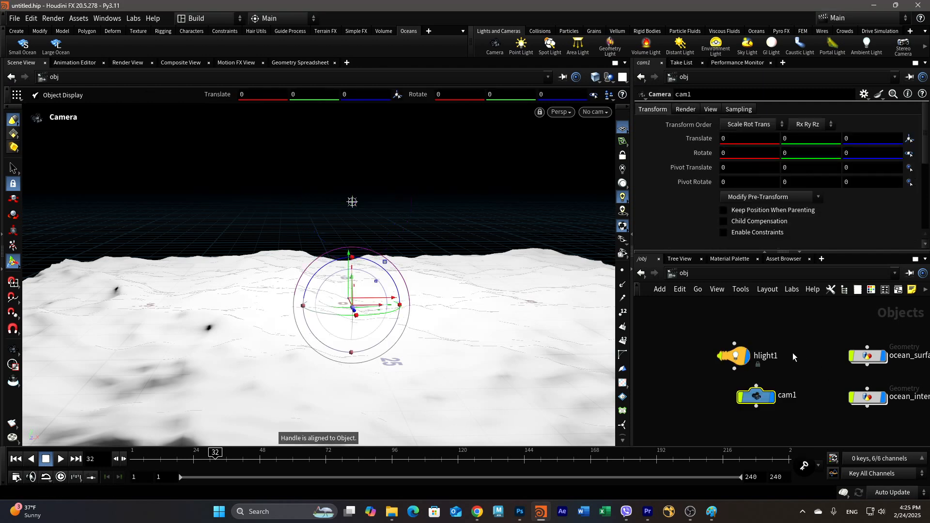
- Look through cam1 in the scene view and set the Mantra preview render's camera to /obj/cam1
click(593, 113)
click(601, 166)
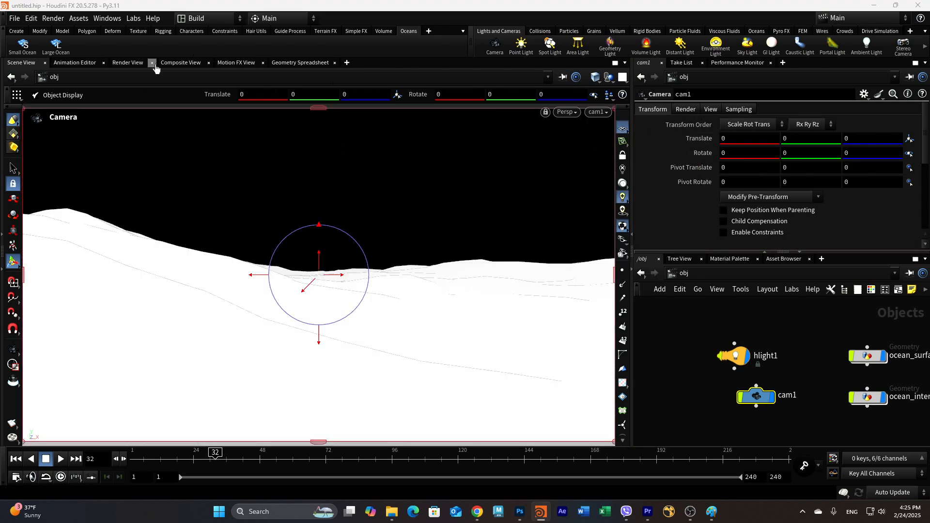
click(135, 64)
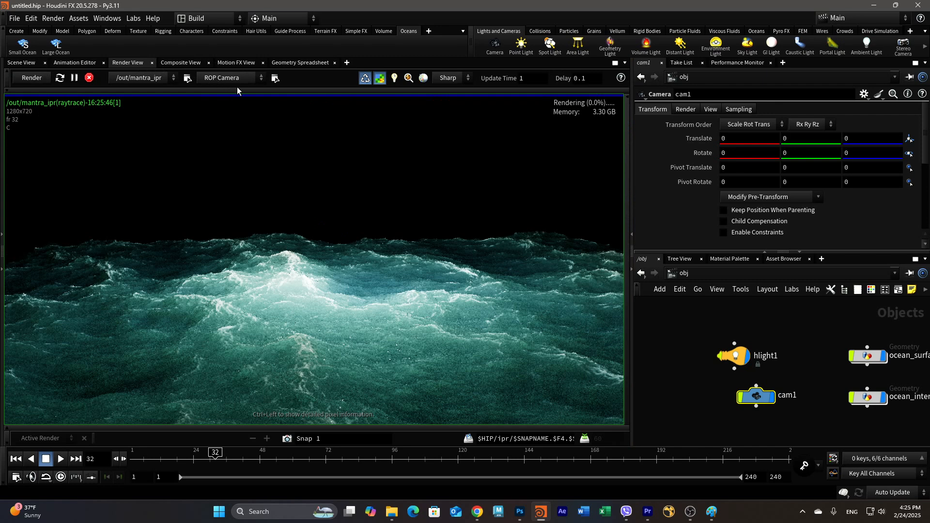
click(226, 79)
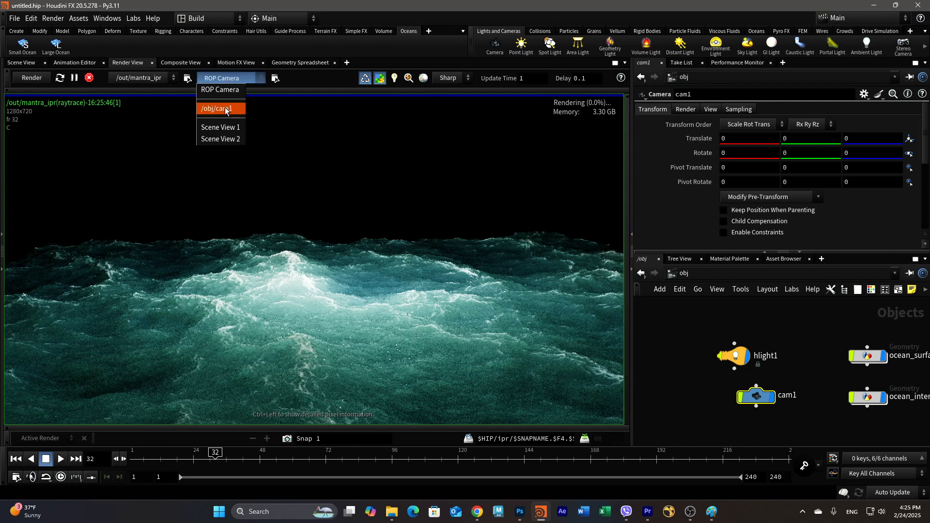
click(224, 108)
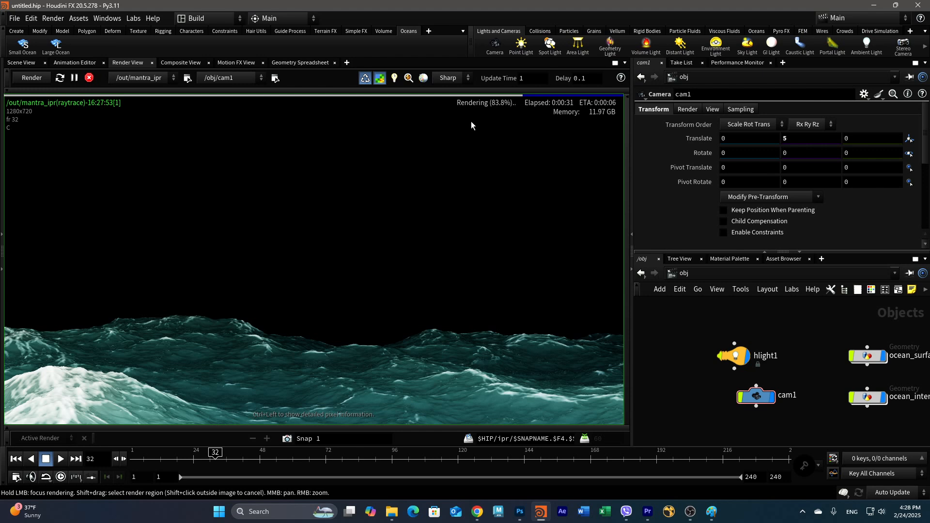
- Switch the current network from obj to out
click(681, 260)
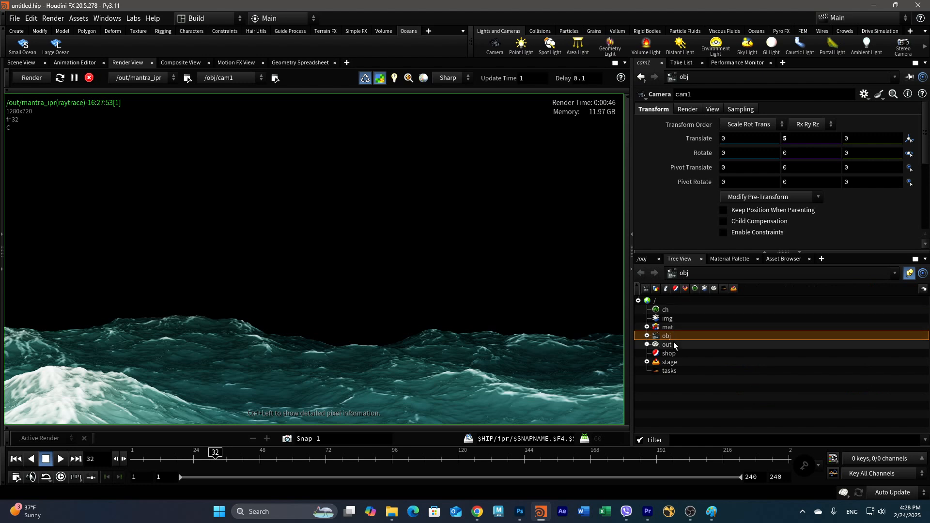
click(672, 348)
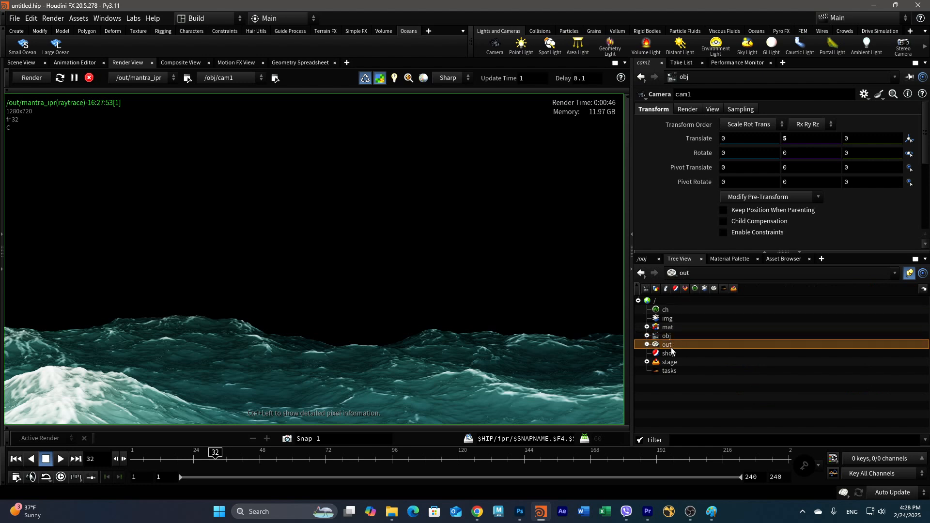
click(681, 275)
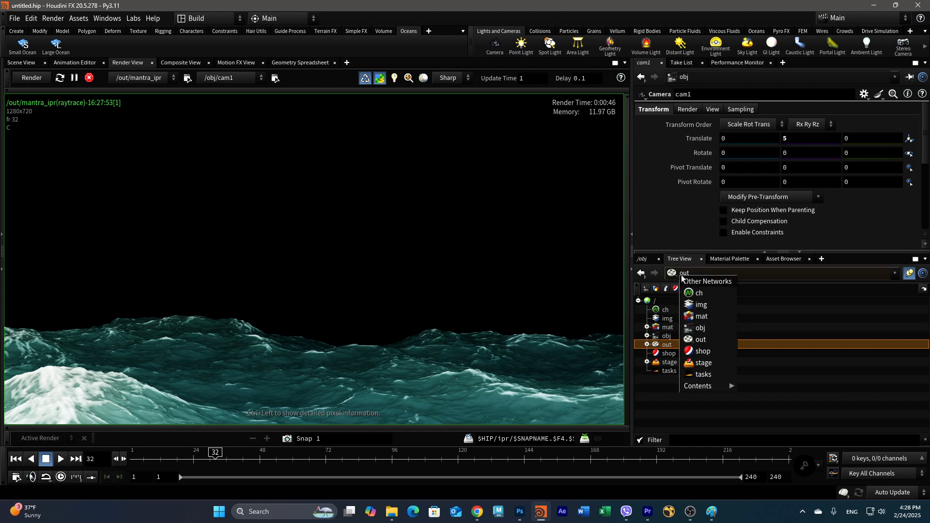
click(681, 275)
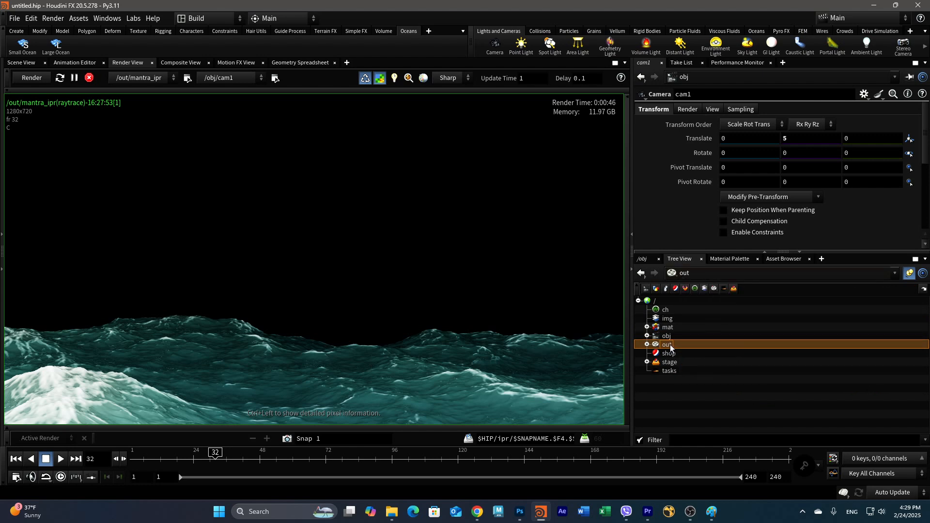
click(684, 274)
click(710, 341)
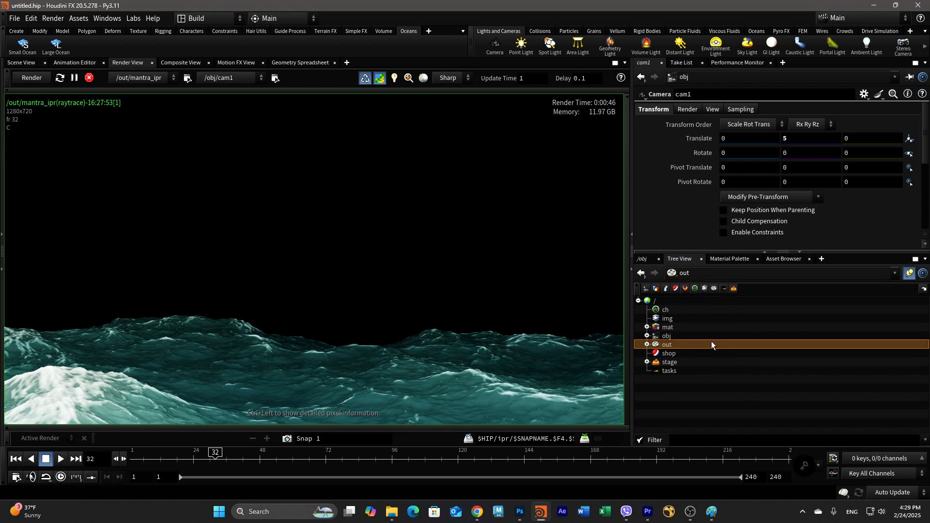
click(723, 275)
click(645, 261)
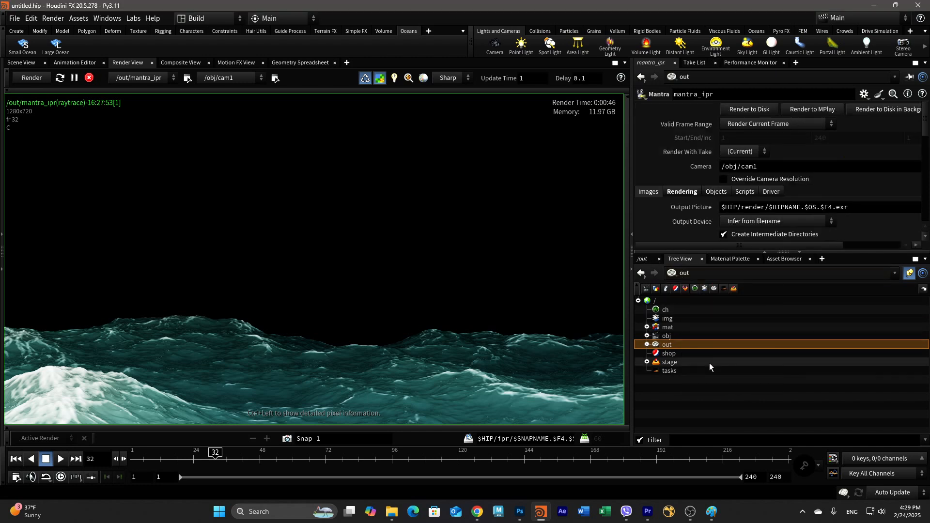
- Show the nodes of the out network and move the overlapping mantra_ipr and fetch_export_spectra nodes apart
click(643, 261)
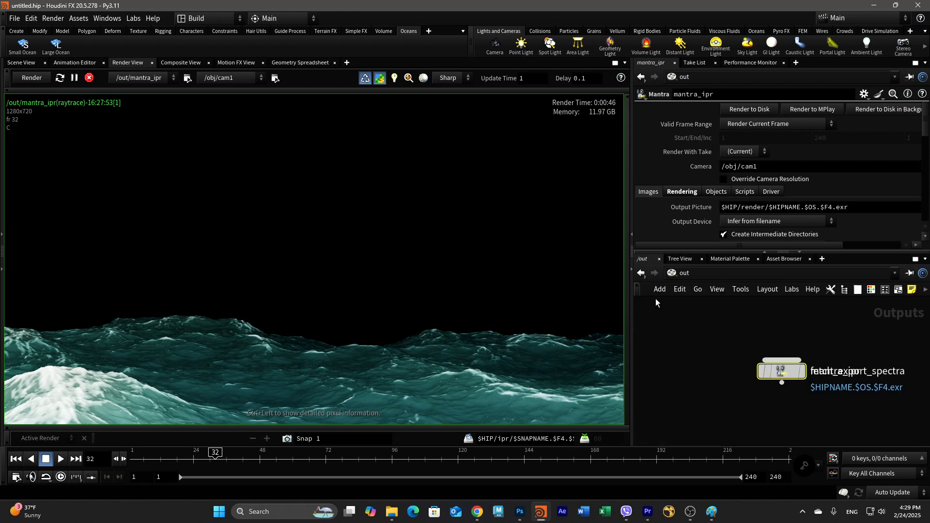
drag(781, 371, 722, 327)
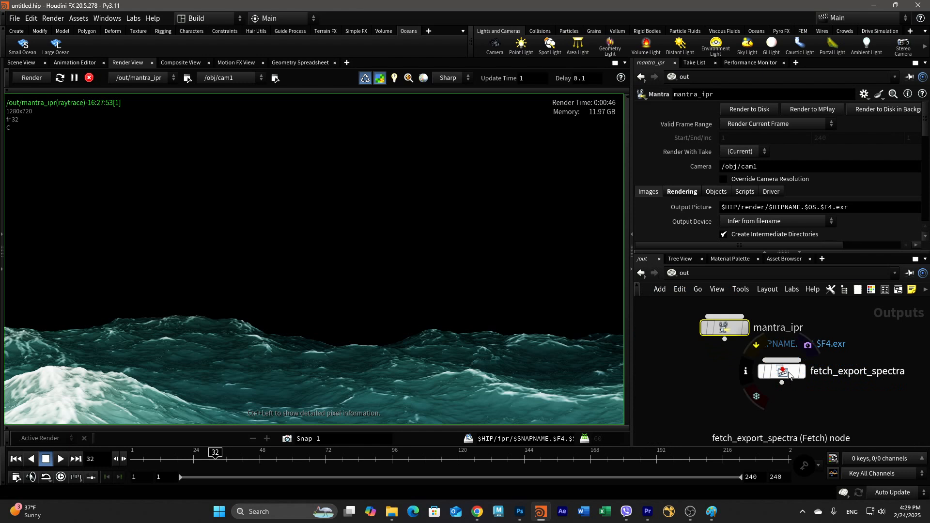
drag(790, 376, 847, 412)
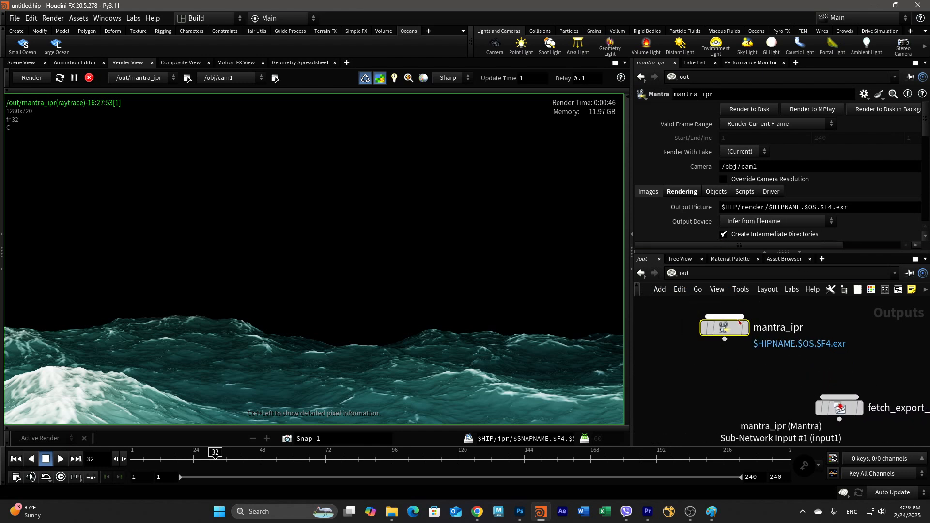
- Examine the mantra_ipr node's rendering and sampling parameters in an enlarged parameter area
drag(739, 322, 725, 323)
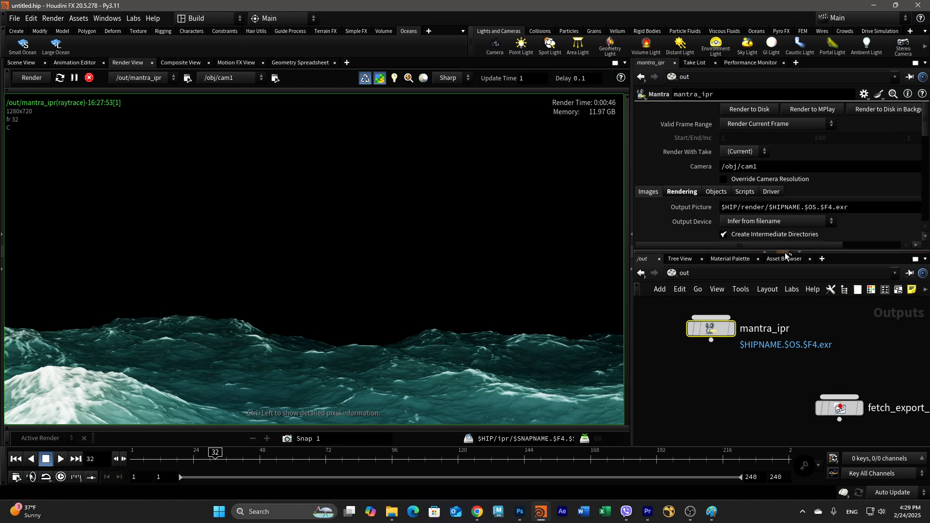
drag(785, 252, 795, 368)
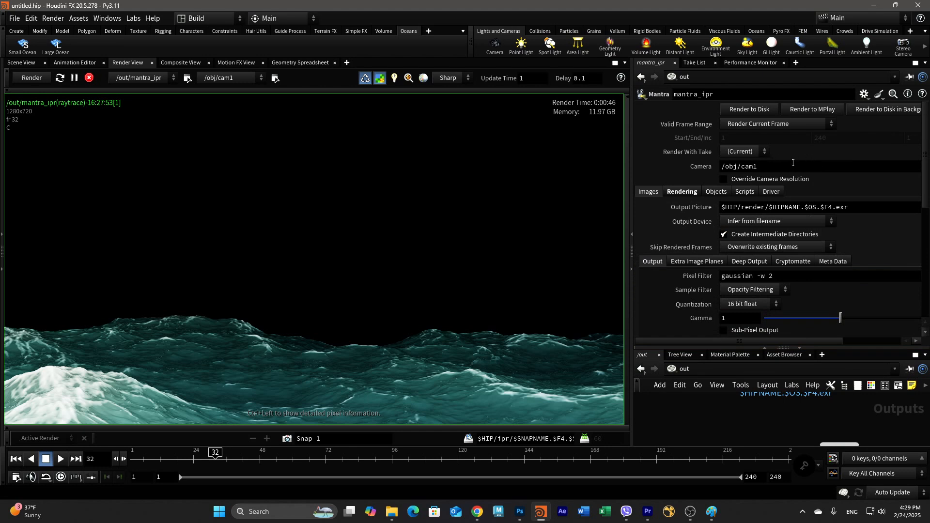
click(743, 152)
click(743, 154)
click(682, 192)
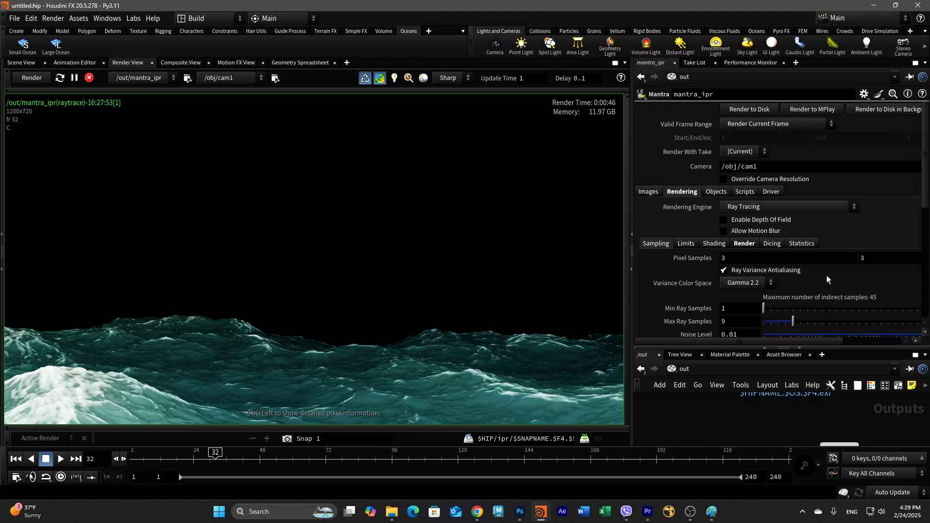
scroll(826, 279, down, 6)
scroll(825, 278, down, 6)
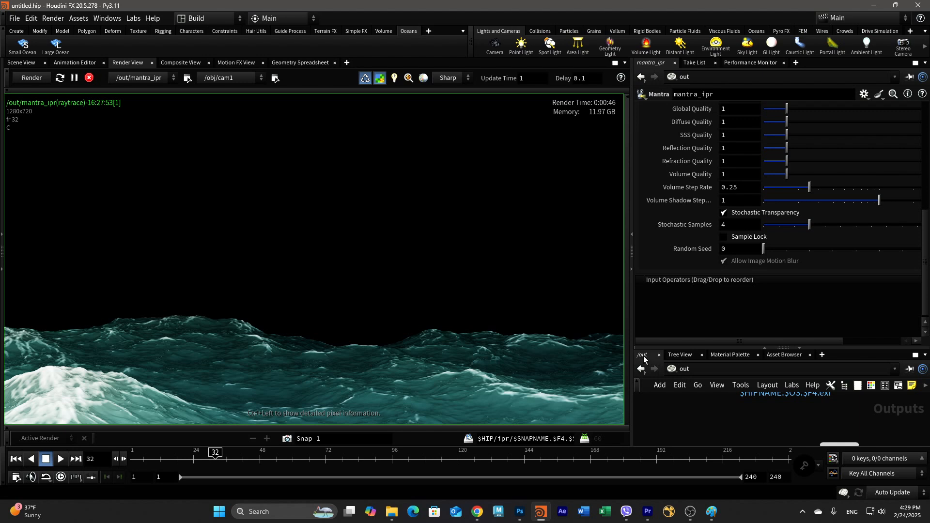
- Switch the current network from out to obj and show its nodes
click(677, 356)
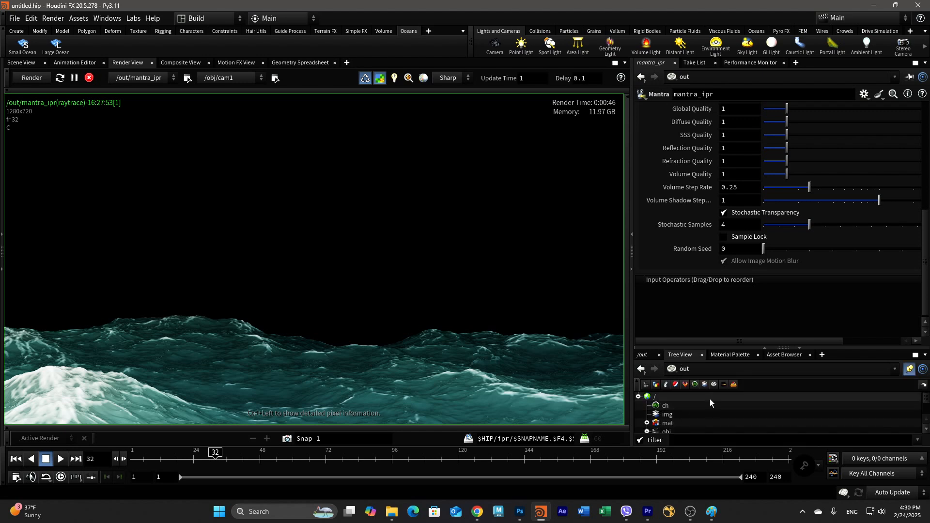
click(644, 357)
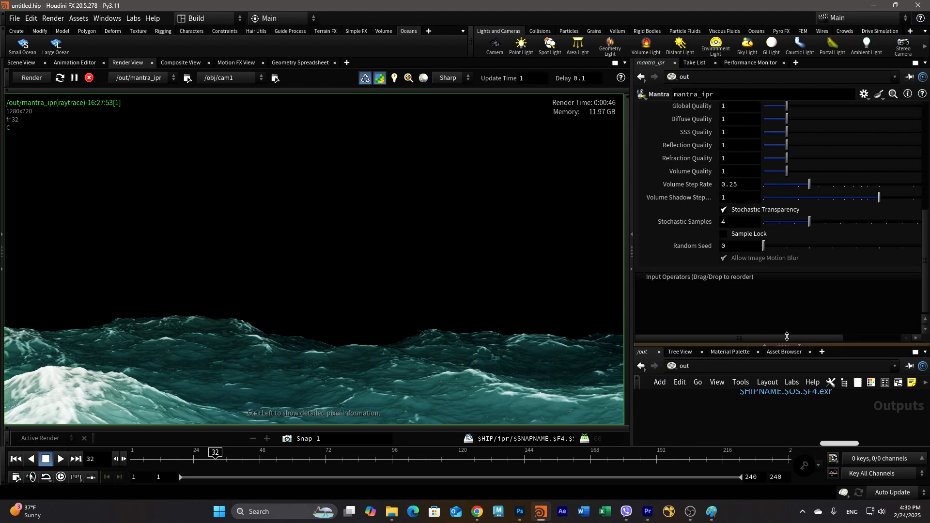
drag(785, 348, 785, 224)
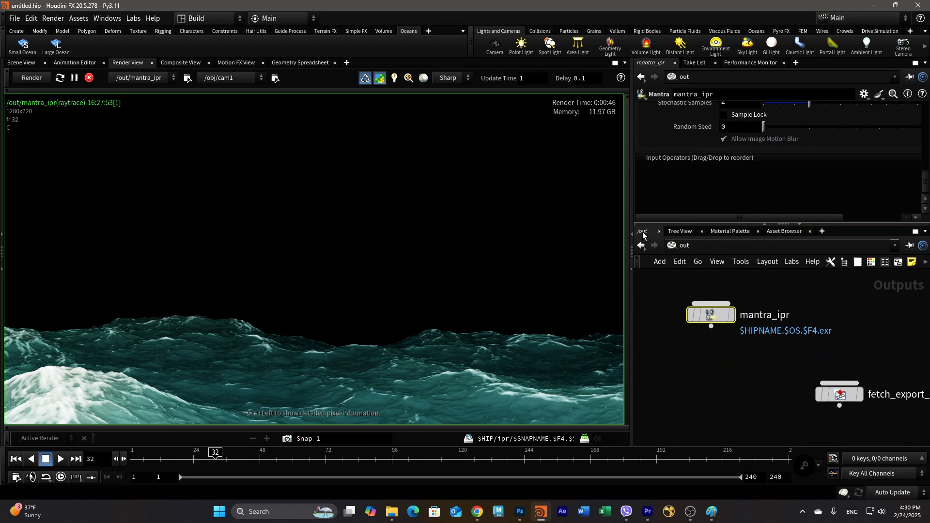
click(680, 232)
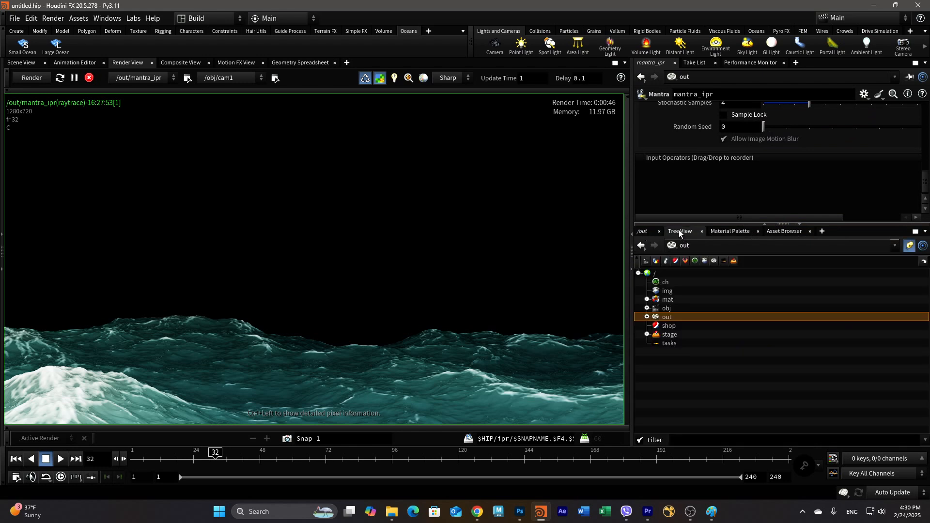
click(667, 308)
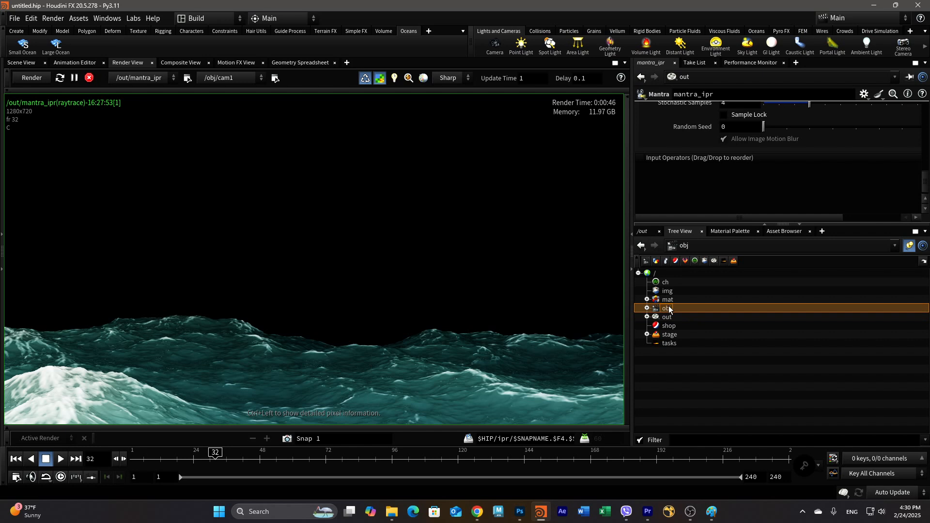
click(675, 246)
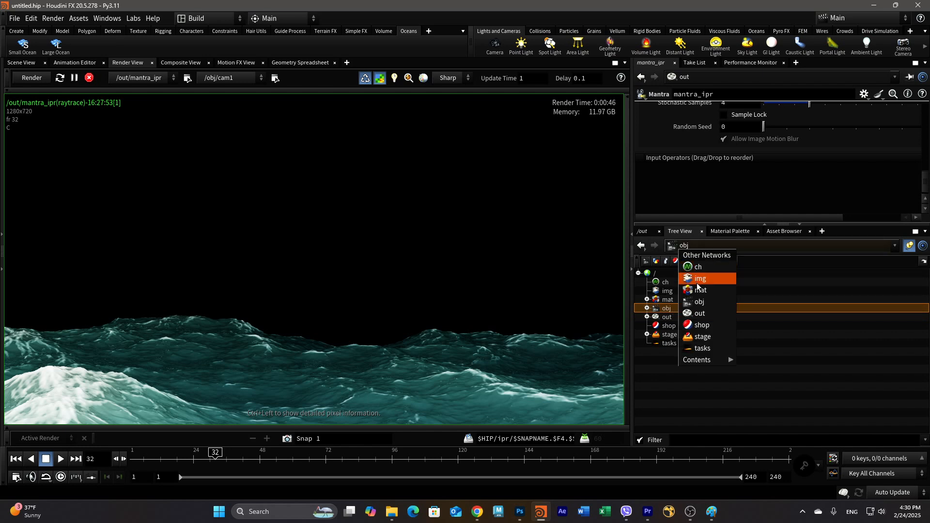
click(703, 302)
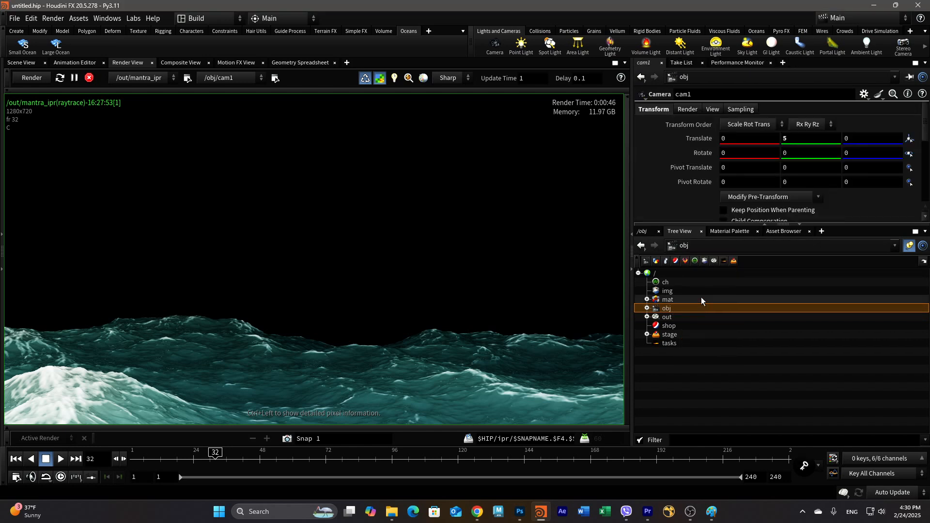
click(647, 232)
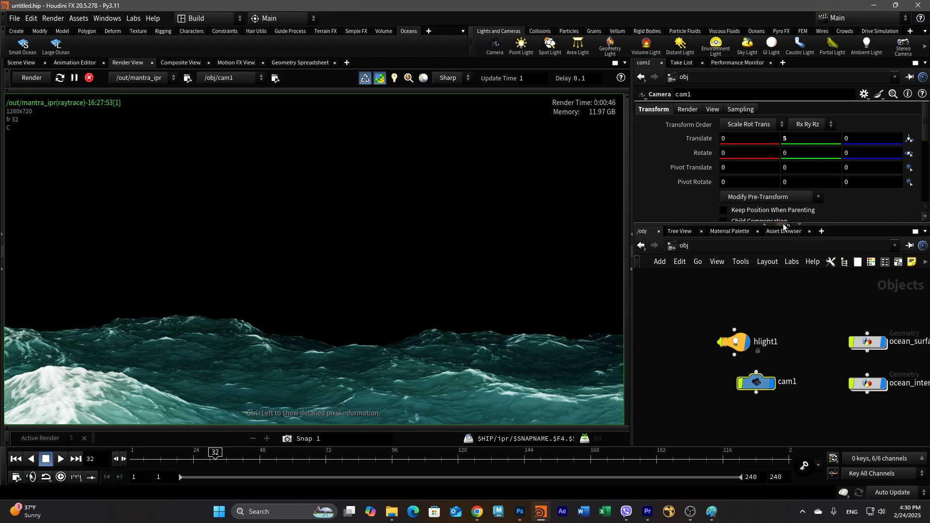
- Examine the cam1 node's transform, render and view parameters, including resolution, focal length, clipping and crop
drag(785, 225, 789, 335)
click(687, 109)
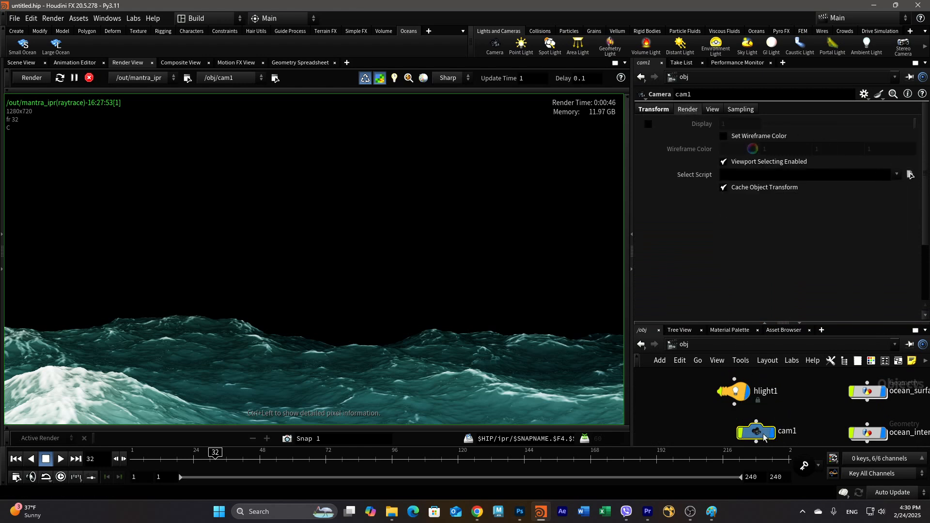
click(652, 109)
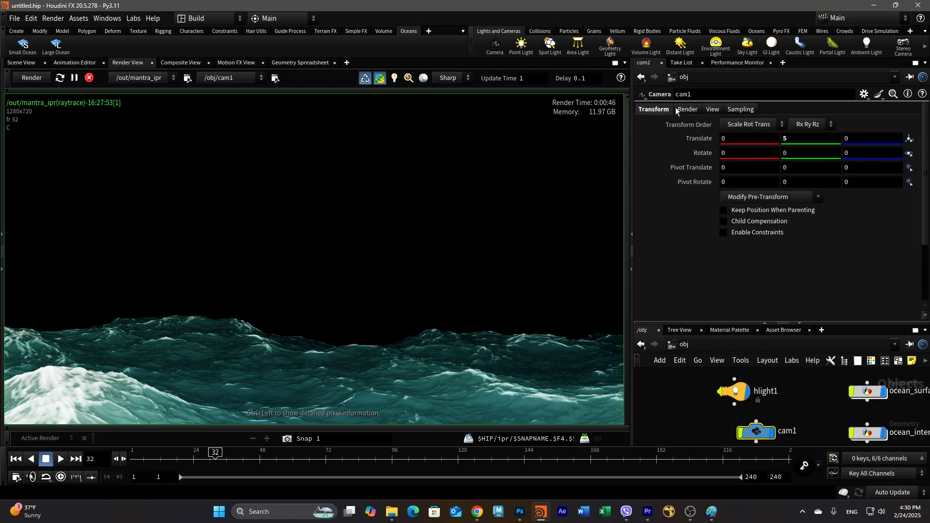
click(688, 109)
click(712, 109)
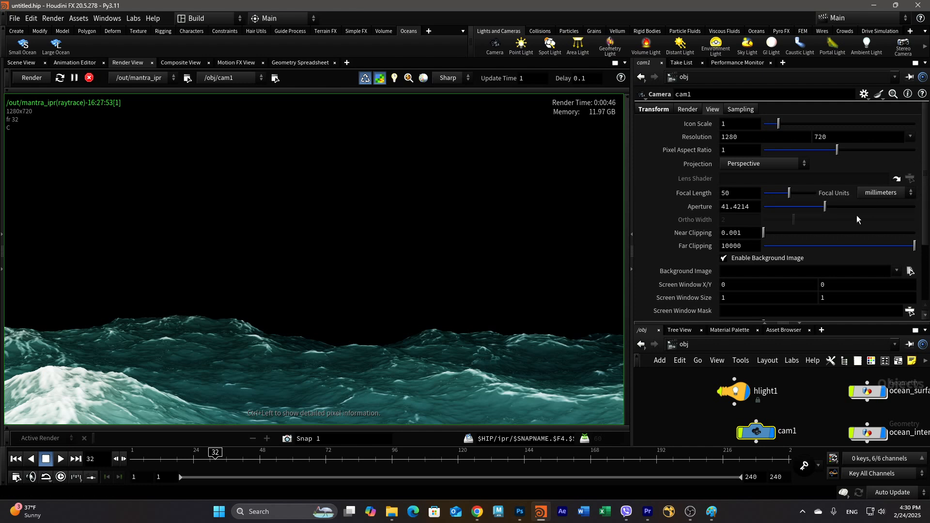
scroll(857, 219, down, 3)
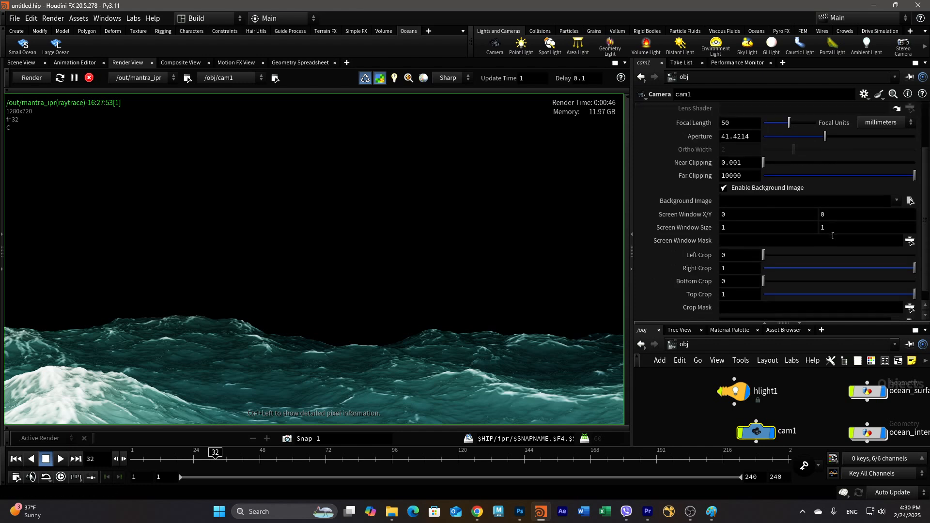
- Switch the current network back to out and bring the mantra_ipr node into view
click(681, 329)
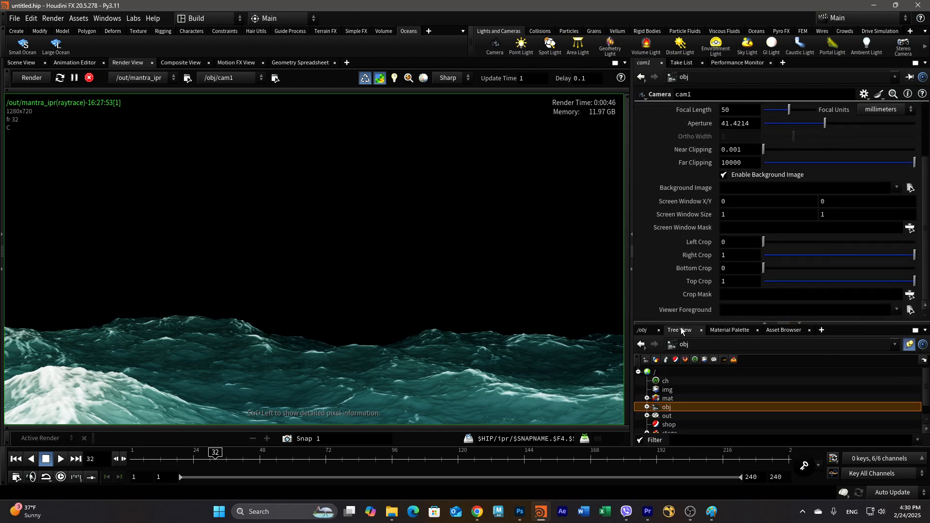
click(669, 416)
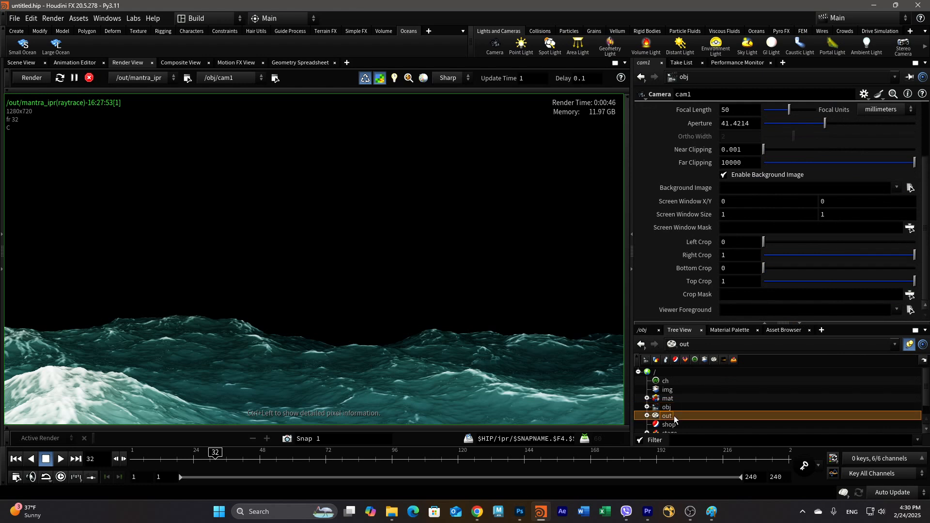
click(690, 345)
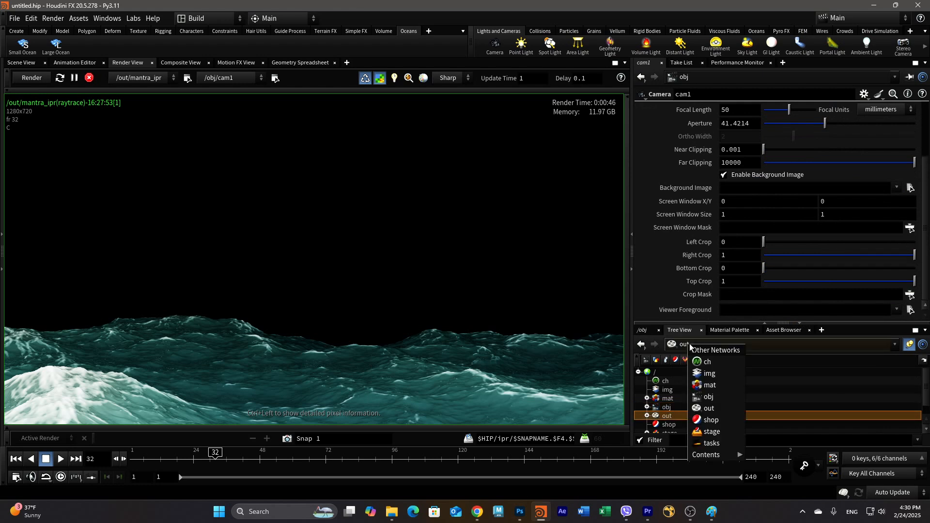
click(711, 408)
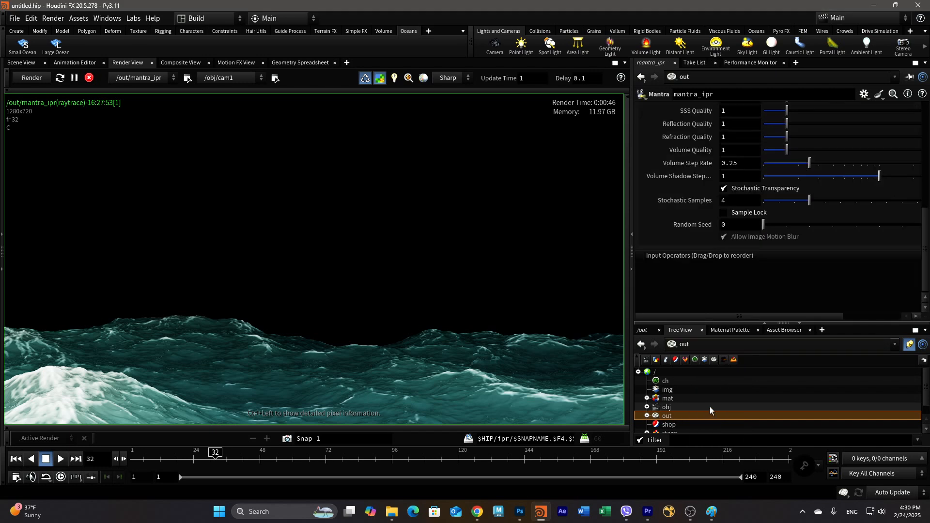
click(641, 329)
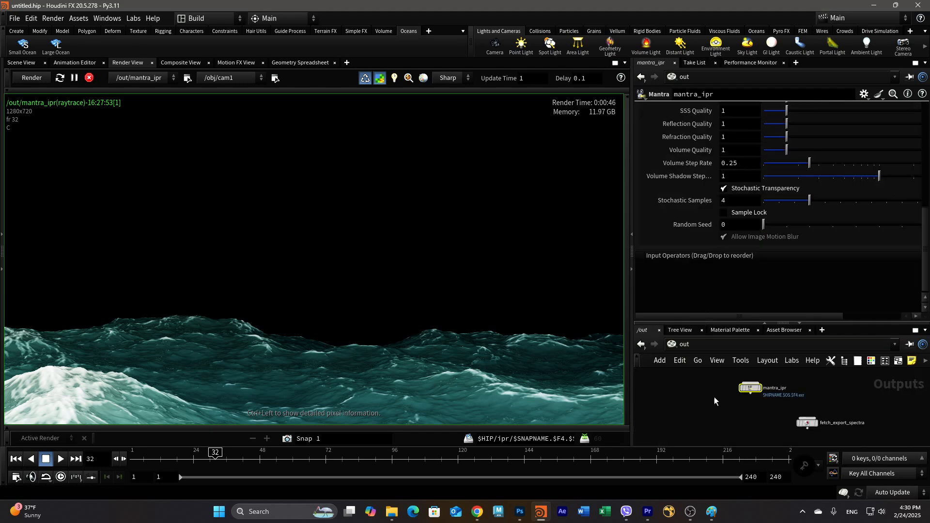
scroll(760, 408, up, 4)
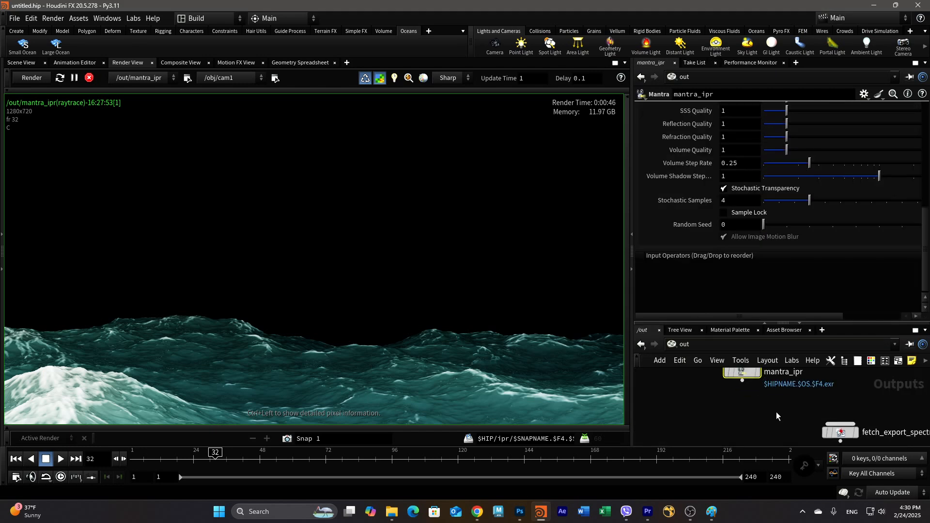
scroll(777, 415, up, 1)
middle_drag(776, 415, 749, 427)
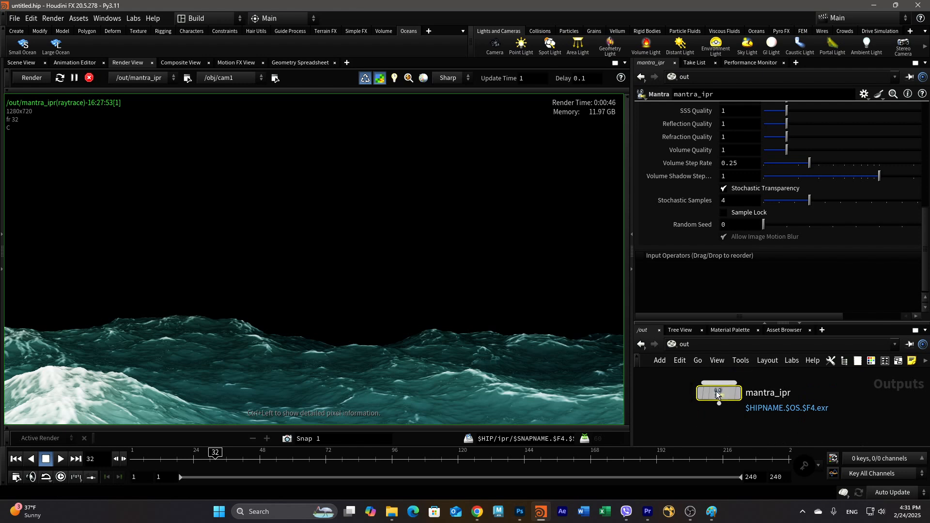
- Set the mantra_ipr node's valid frame range to Render Frame Range Only (Strict)
scroll(862, 248, up, 8)
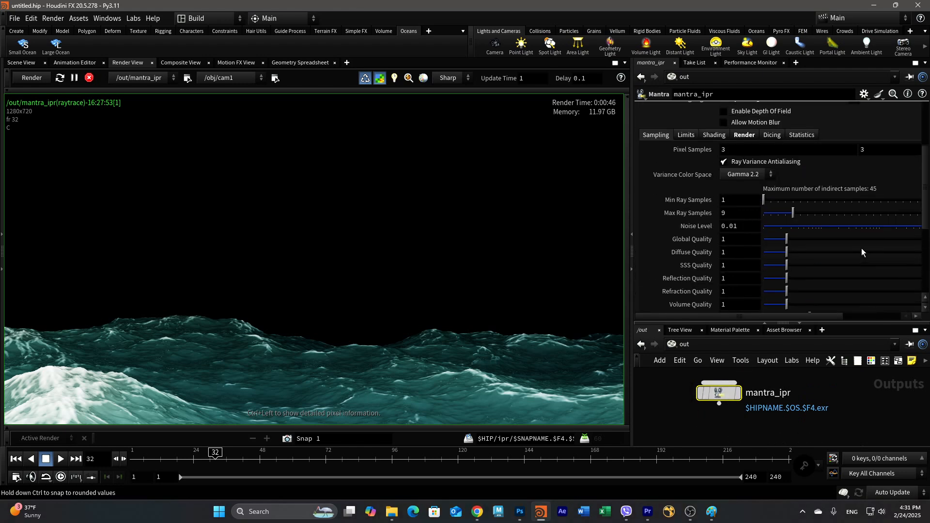
scroll(861, 248, up, 1)
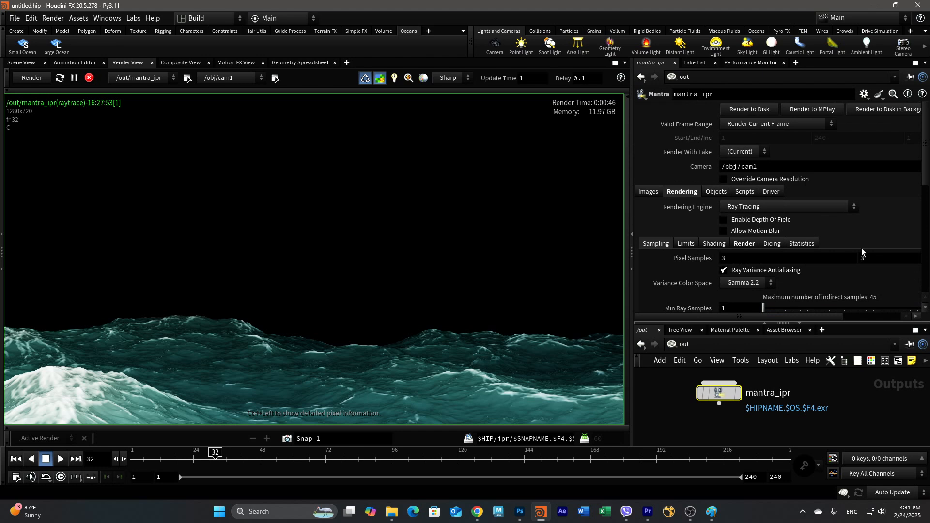
click(777, 125)
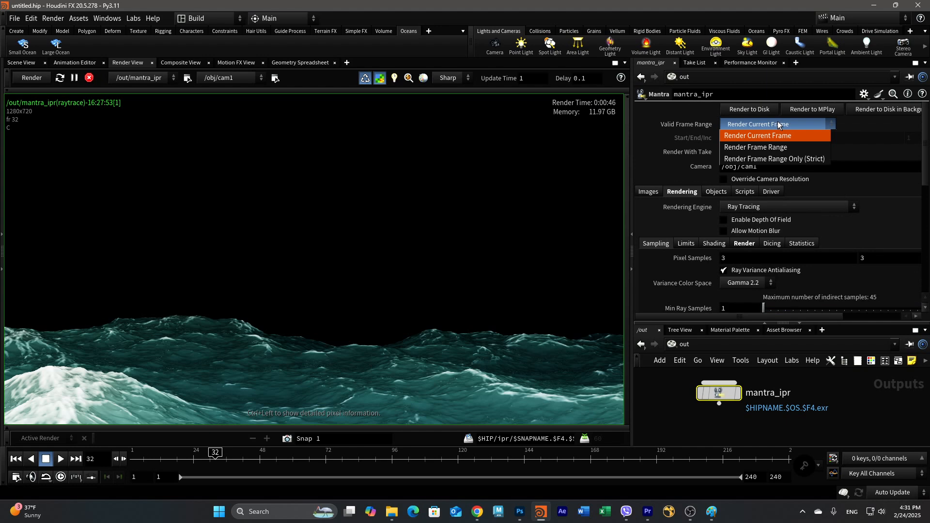
click(772, 159)
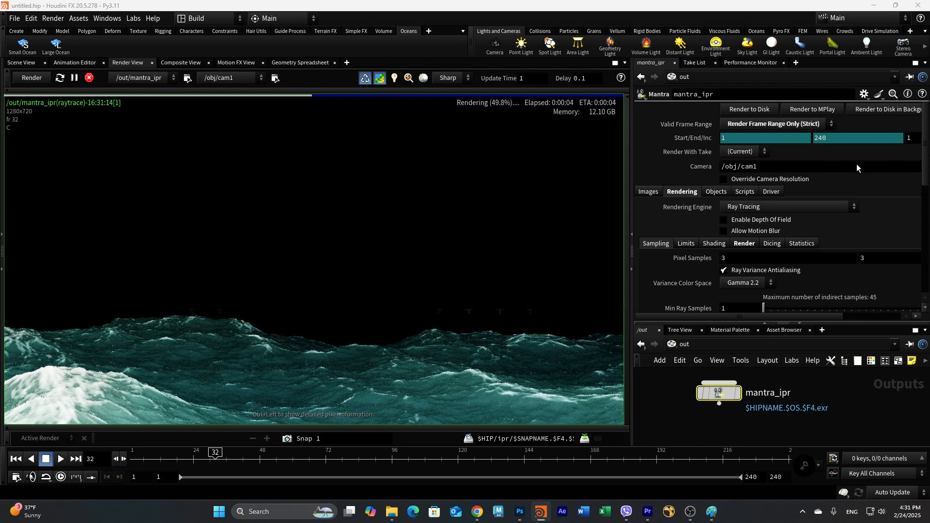
- Open the file selection for the Mantra node's output picture and render frames 1 to 240 to disk
click(652, 195)
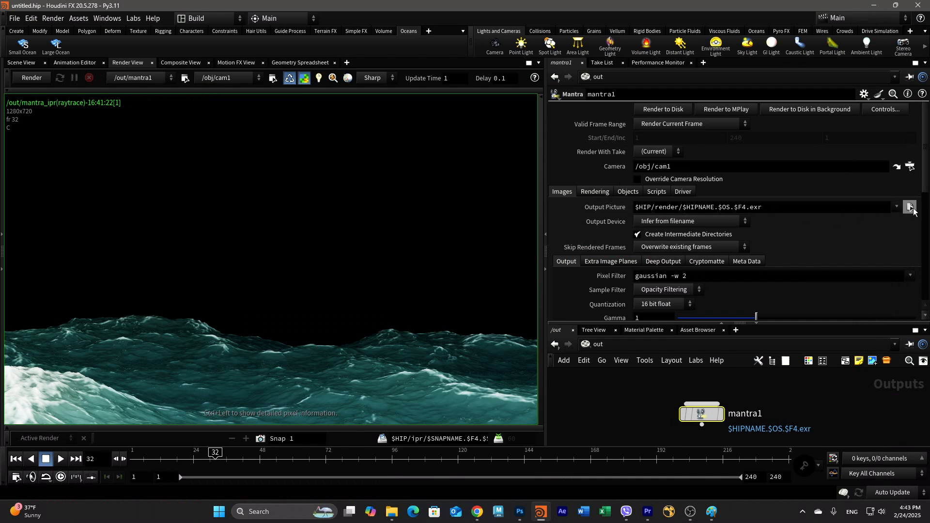
click(867, 212)
click(910, 207)
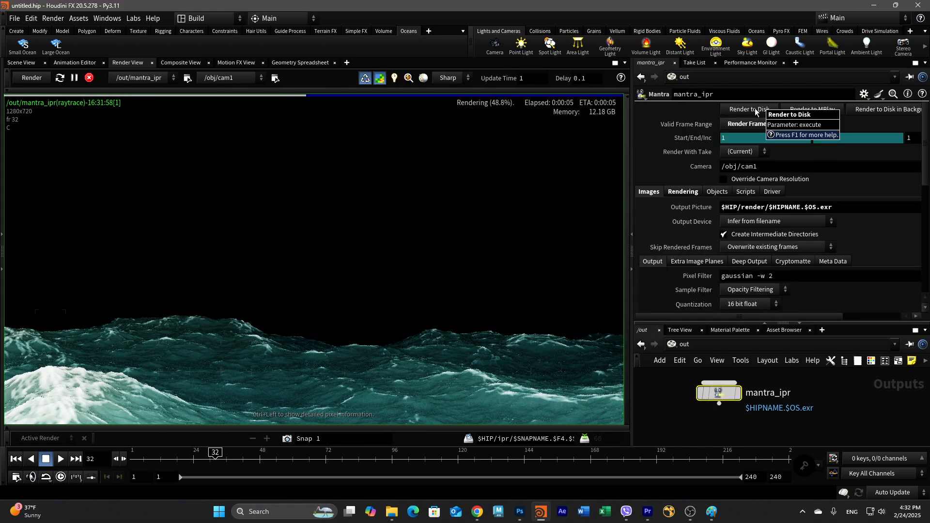
click(756, 110)
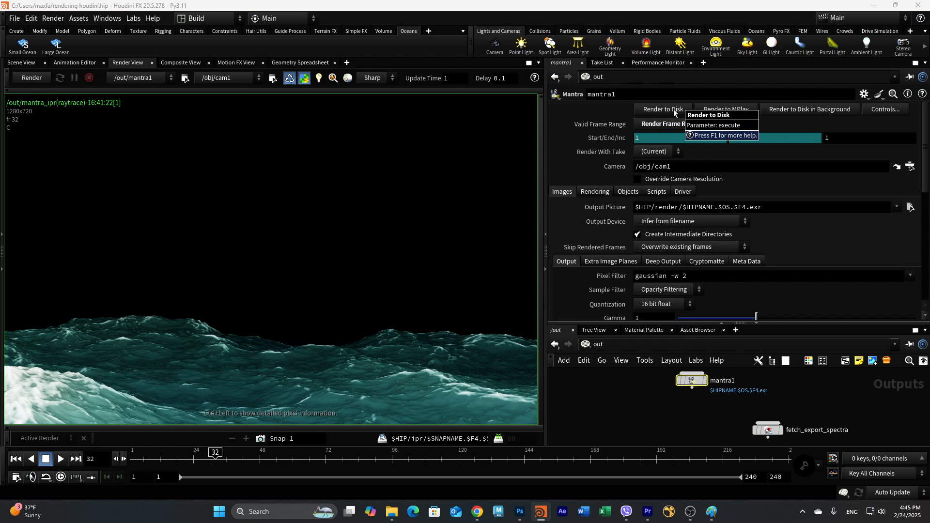
click(674, 110)
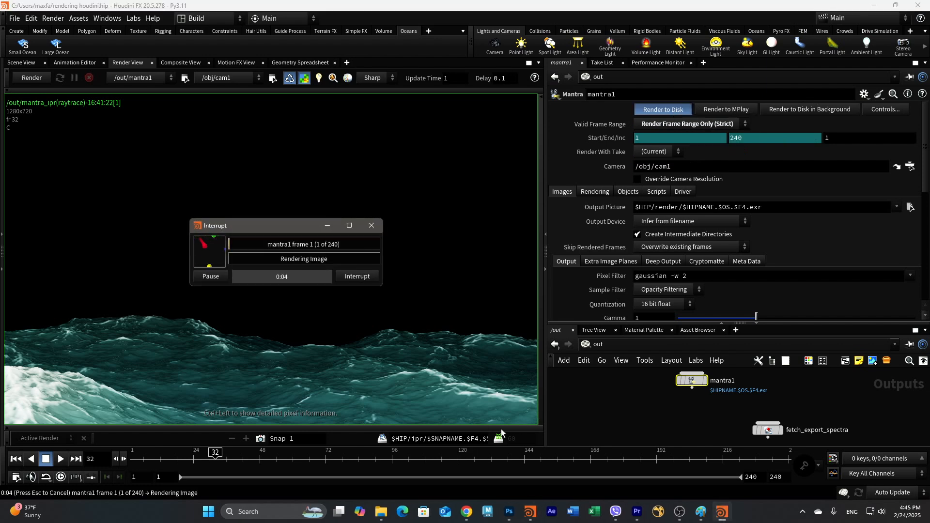
- Switch to File Explorer and select the rendering houdini.mantra1.0001 file in the render folder
mouse_move(385, 518)
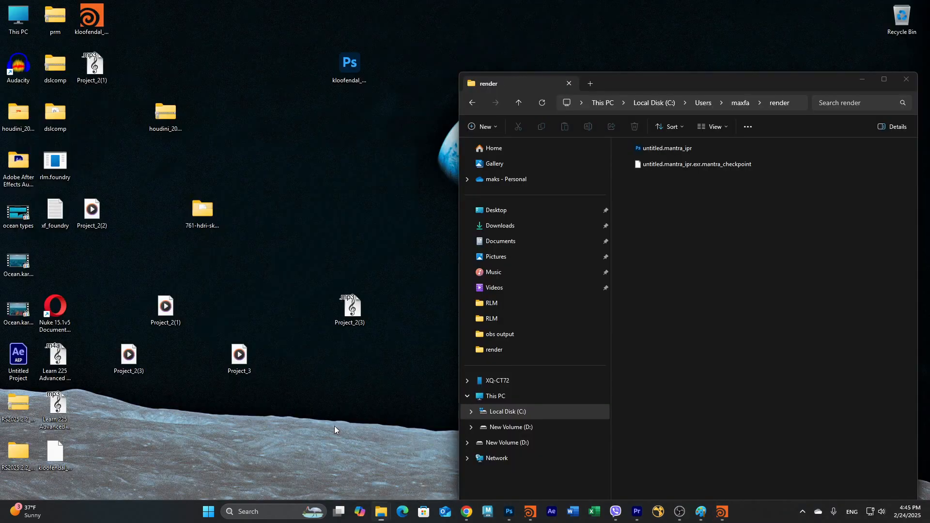
click(334, 426)
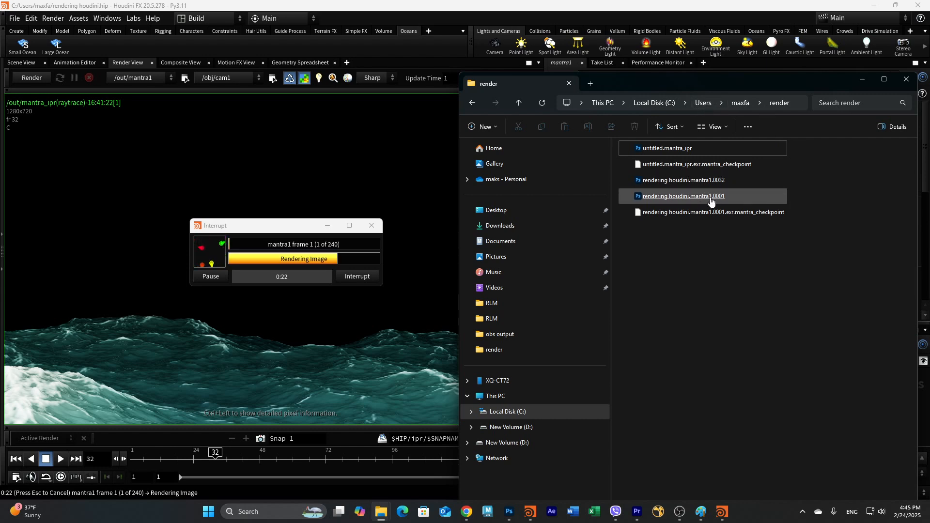
click(719, 204)
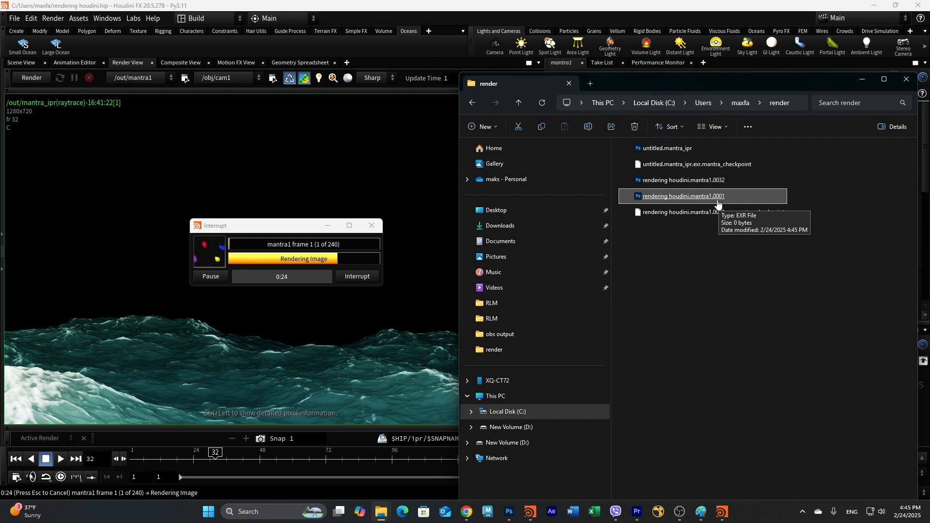